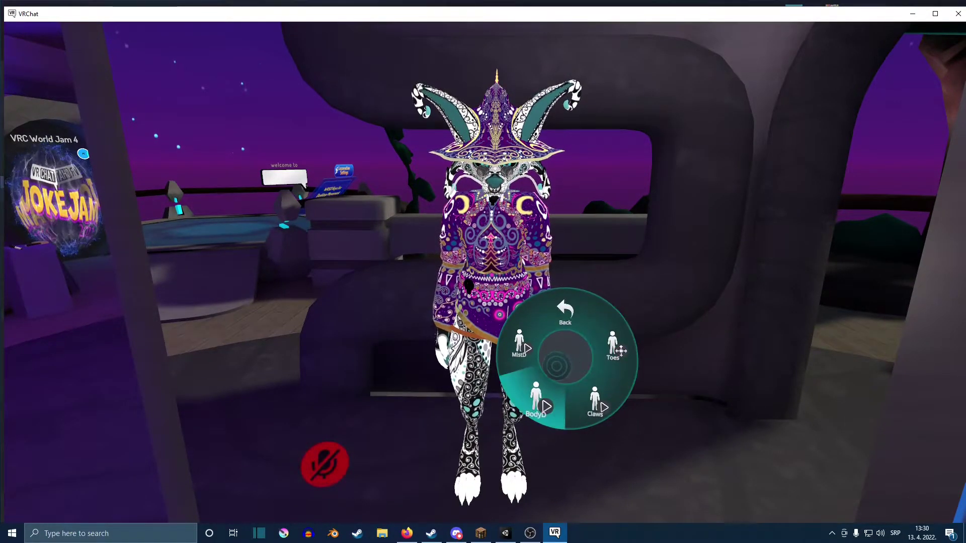
Toggle off BodyD in the VRChat Action Menu to hide the avatar, browsing its other toggles.
{"action": "key", "text": "r"}
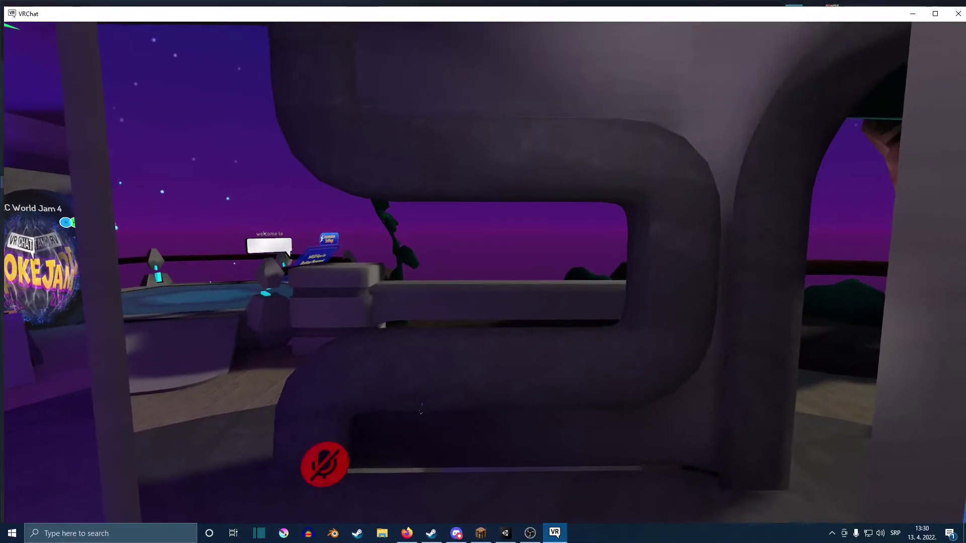
{"action": "key", "text": "r"}
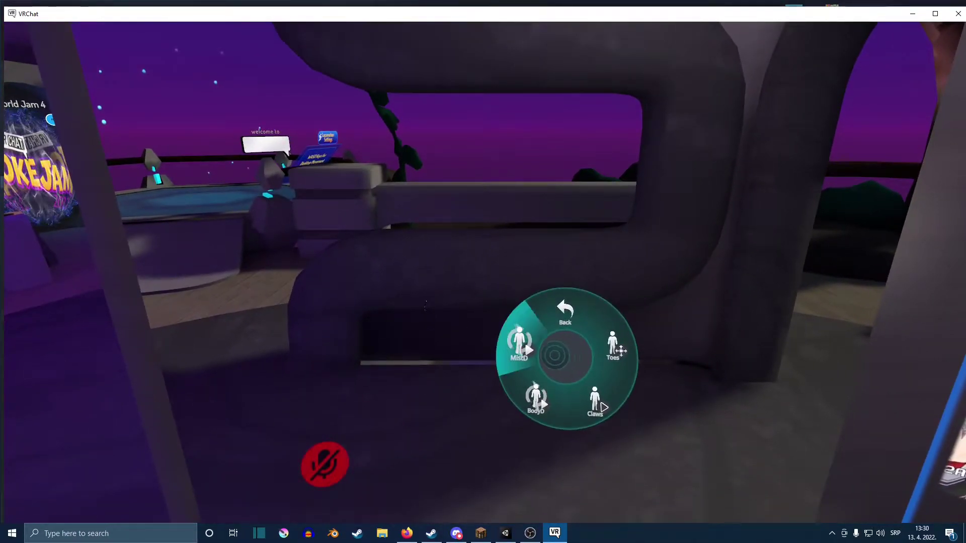
{"action": "key", "text": "r"}
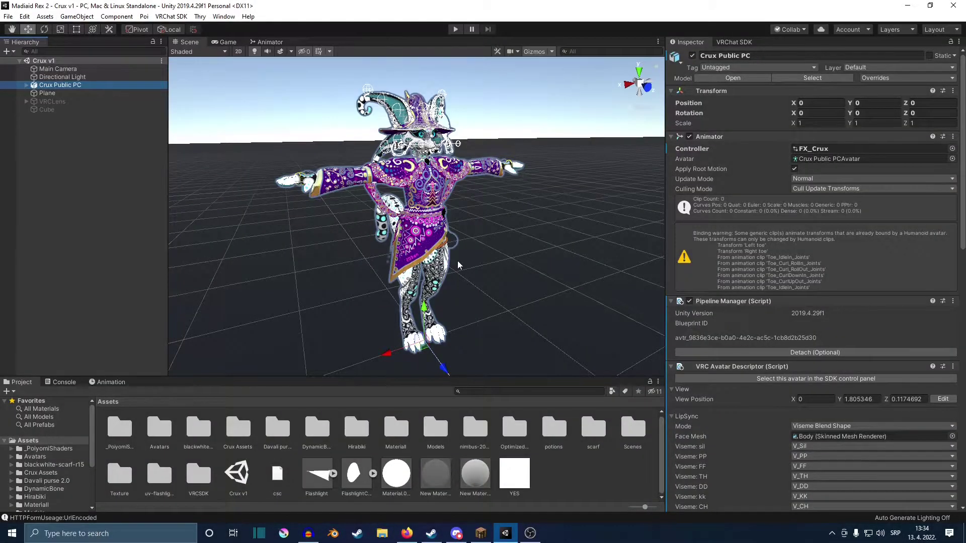
Select the Body mesh under Crux Public PC and expand its BodySG1 material's Poiyomi settings.
{"action": "mouse_move", "coordinate": [452, 254]}
{"action": "left_mouse_down", "text": "alt"}
{"action": "mouse_move", "coordinate": [468, 262]}
{"action": "mouse_move", "coordinate": [499, 252]}
{"action": "left_mouse_up", "text": "alt"}
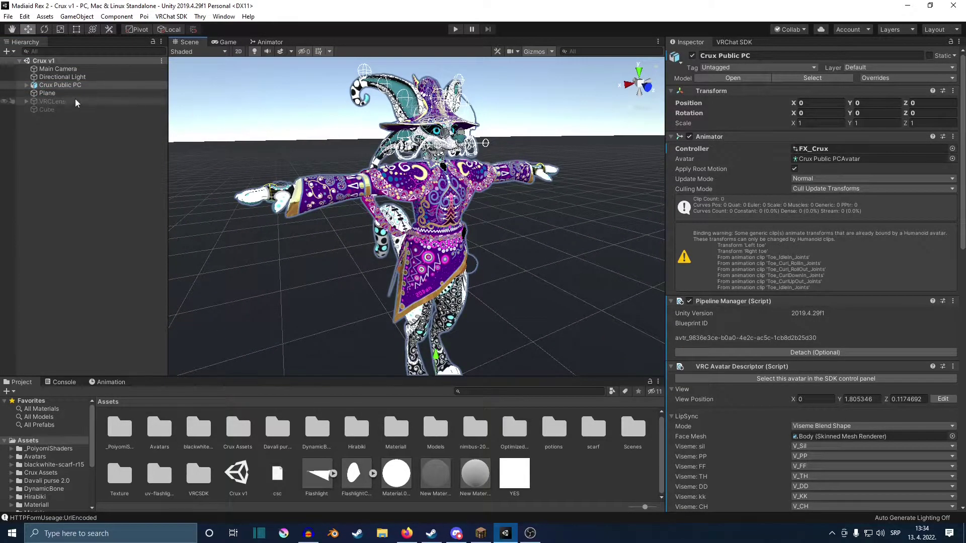
{"action": "left_click", "coordinate": [27, 86]}
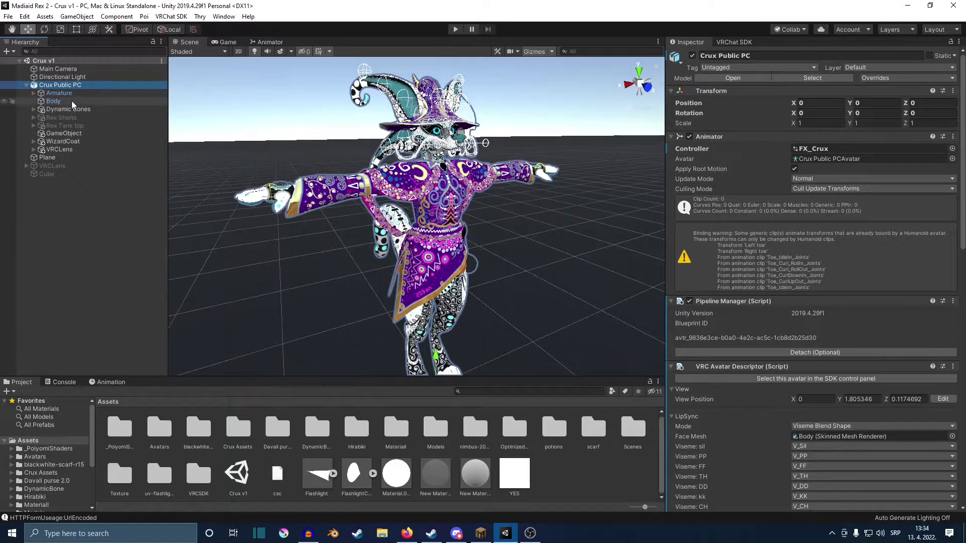
{"action": "left_click", "coordinate": [52, 101]}
{"action": "scroll", "coordinate": [805, 373], "scroll_direction": "down", "scroll_amount": 3}
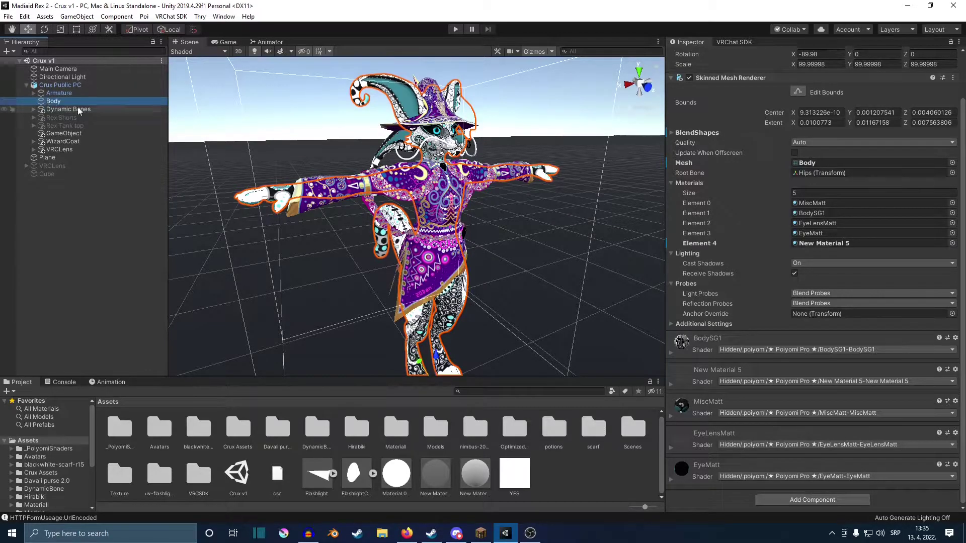
{"action": "left_click", "coordinate": [672, 356]}
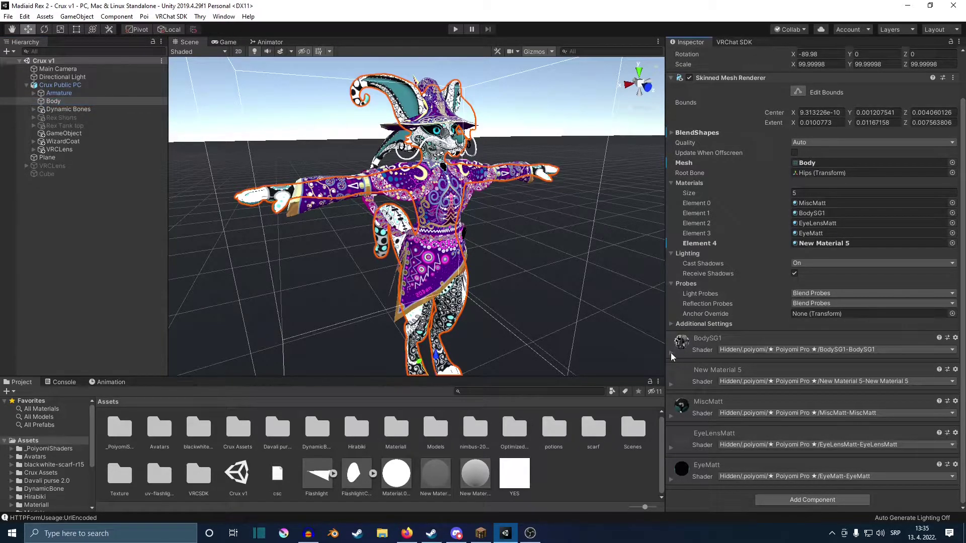
{"action": "left_click", "coordinate": [672, 354]}
{"action": "scroll", "coordinate": [697, 351], "scroll_direction": "down", "scroll_amount": 3}
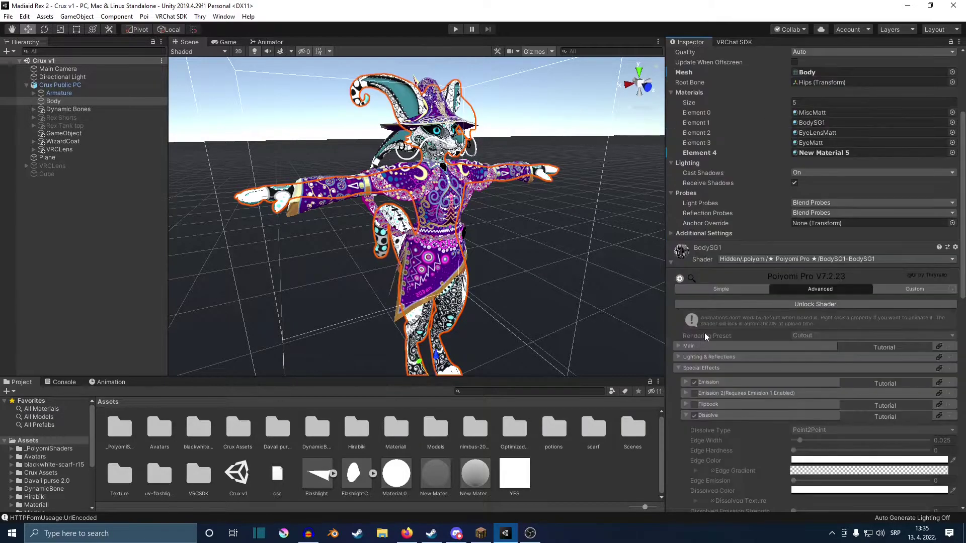
Unlock the BodySG1 Poiyomi shader and collapse the Special Effects foldout.
{"action": "left_click", "coordinate": [811, 302]}
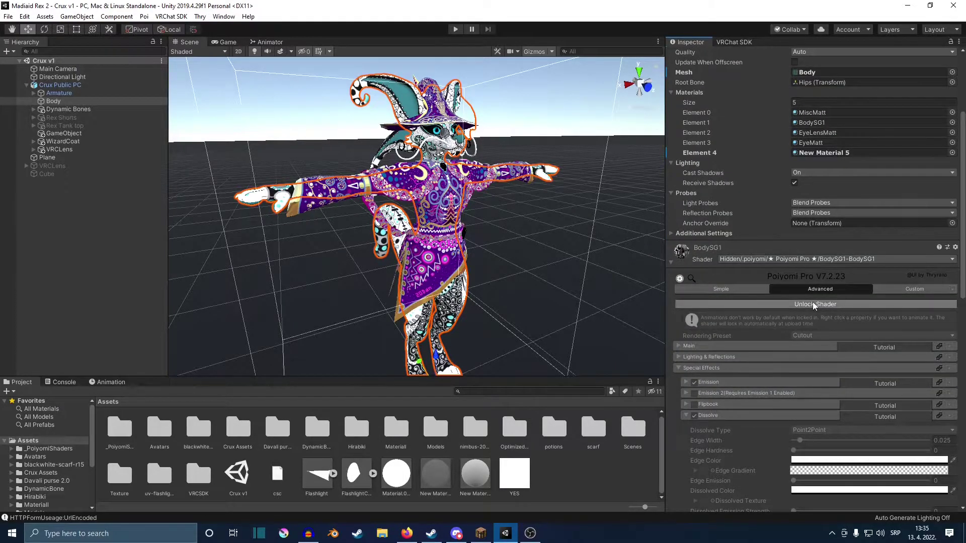
{"action": "scroll", "coordinate": [806, 316], "scroll_direction": "down", "scroll_amount": 3}
{"action": "left_click", "coordinate": [680, 277]}
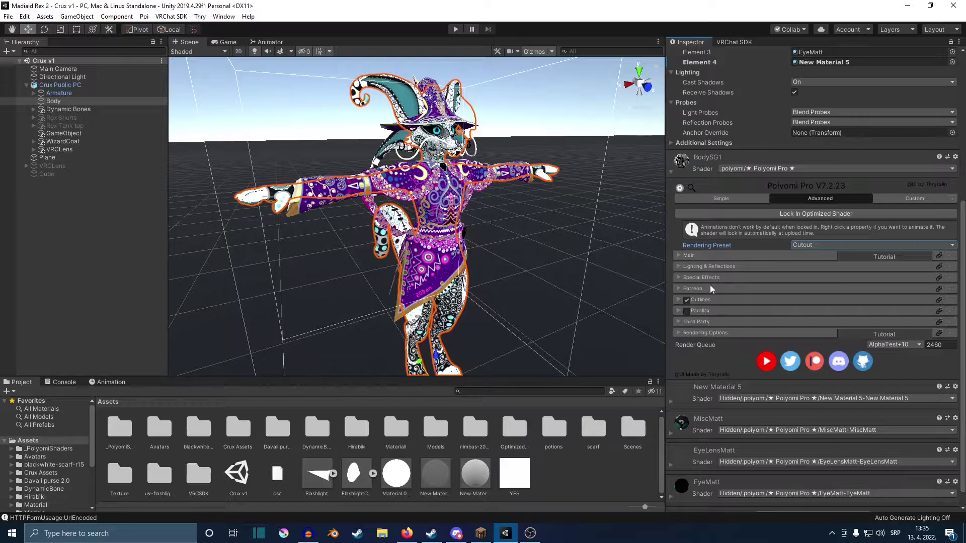
Expand BodySG1's Dissolve settings, keep the Point2Point type and check the edge colour alpha.
{"action": "left_click", "coordinate": [678, 278]}
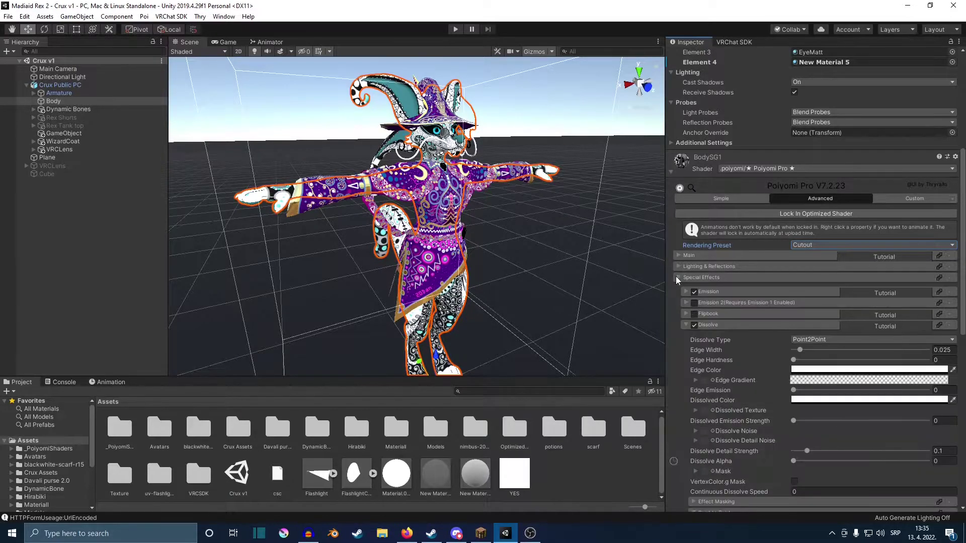
{"action": "left_click", "coordinate": [686, 325]}
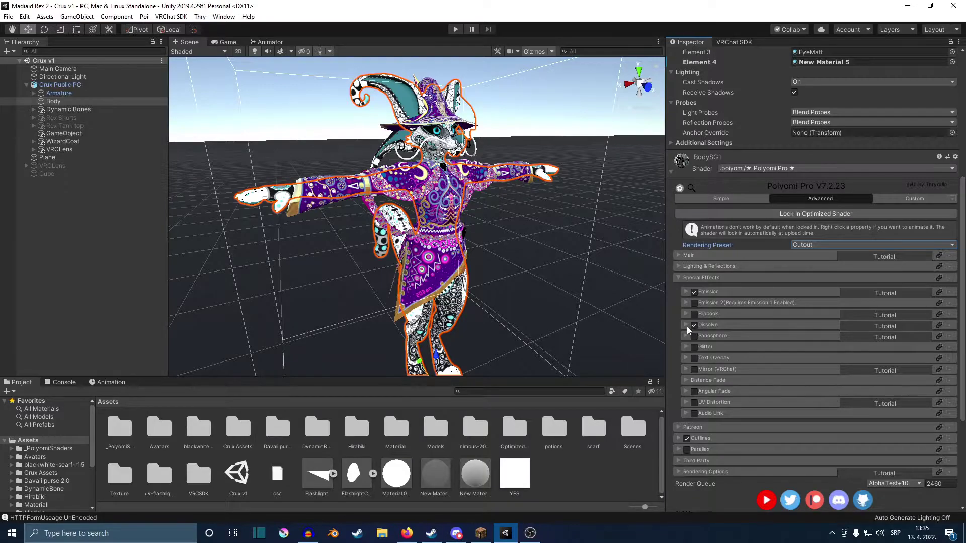
{"action": "left_click", "coordinate": [695, 328]}
{"action": "scroll", "coordinate": [693, 331], "scroll_direction": "down", "scroll_amount": 3}
{"action": "scroll", "coordinate": [691, 332], "scroll_direction": "down", "scroll_amount": 3}
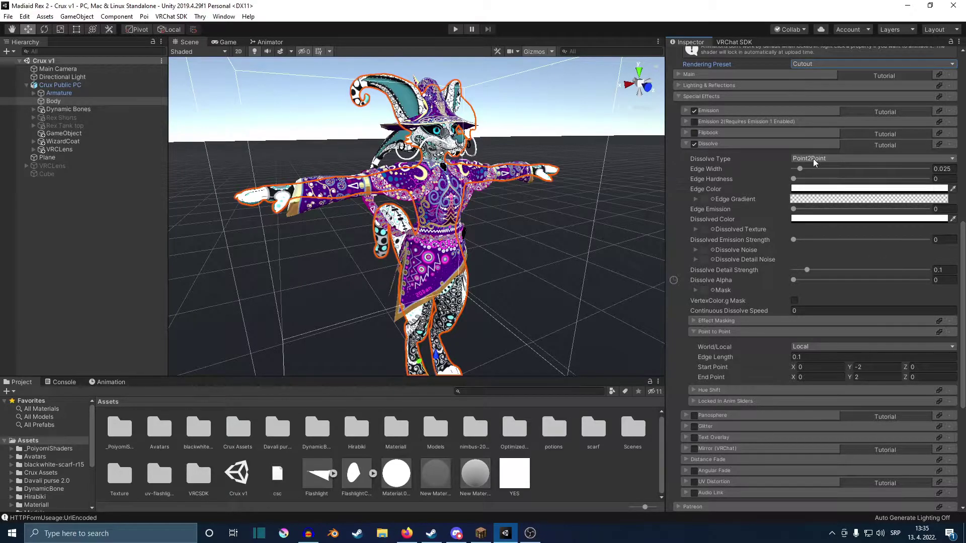
{"action": "left_click", "coordinate": [812, 162]}
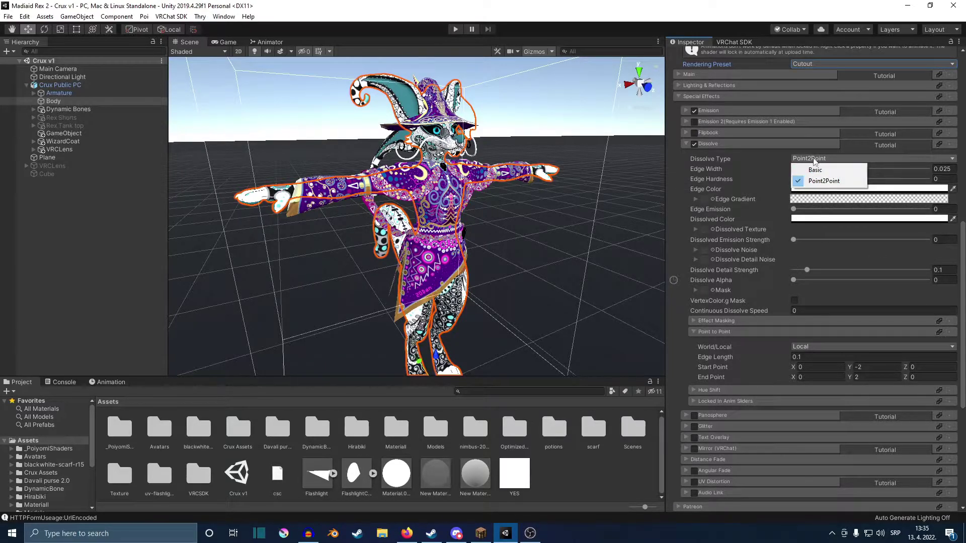
{"action": "left_click", "coordinate": [813, 168]}
{"action": "left_click", "coordinate": [812, 189]}
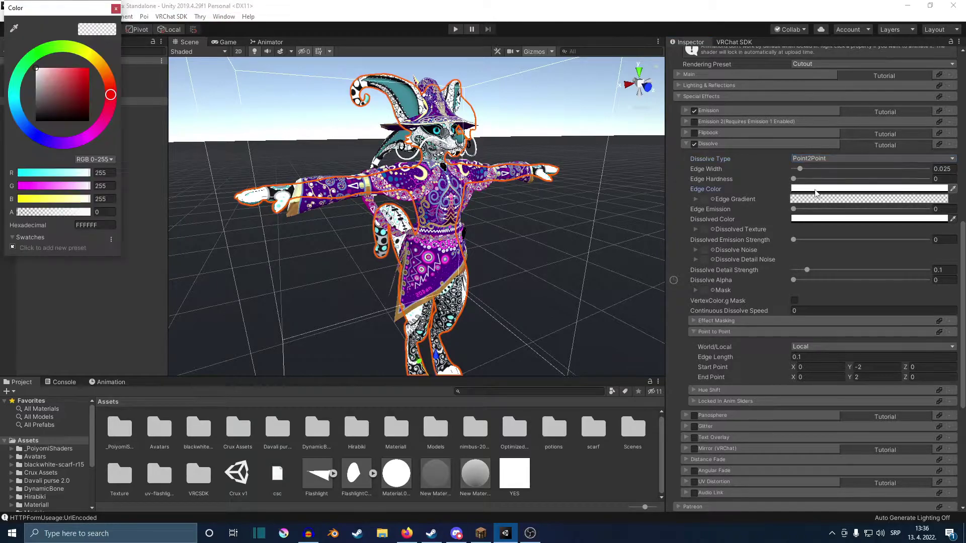
{"action": "left_click", "coordinate": [19, 212]}
{"action": "left_click", "coordinate": [116, 9]}
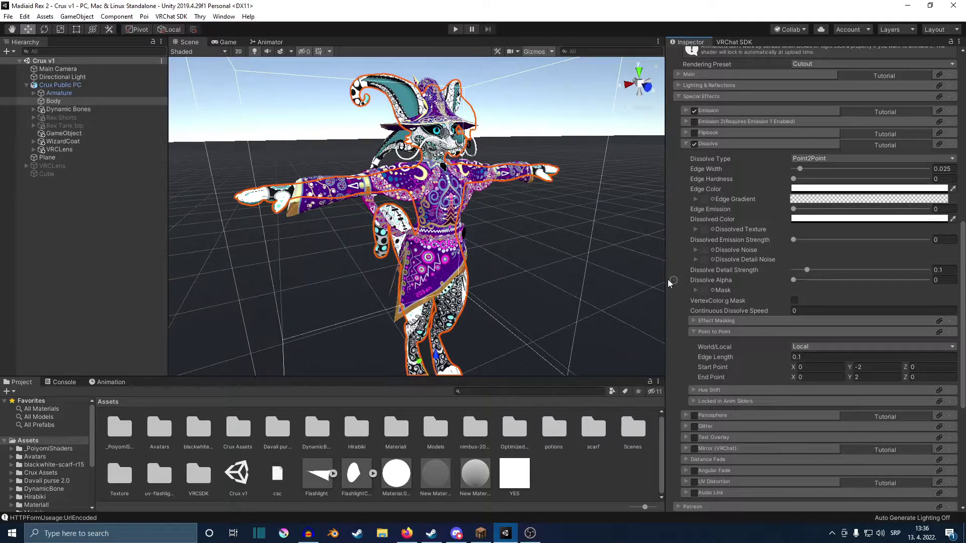
Check the Point to Point start and end Y values (-2 to 2).
{"action": "left_click", "coordinate": [699, 333]}
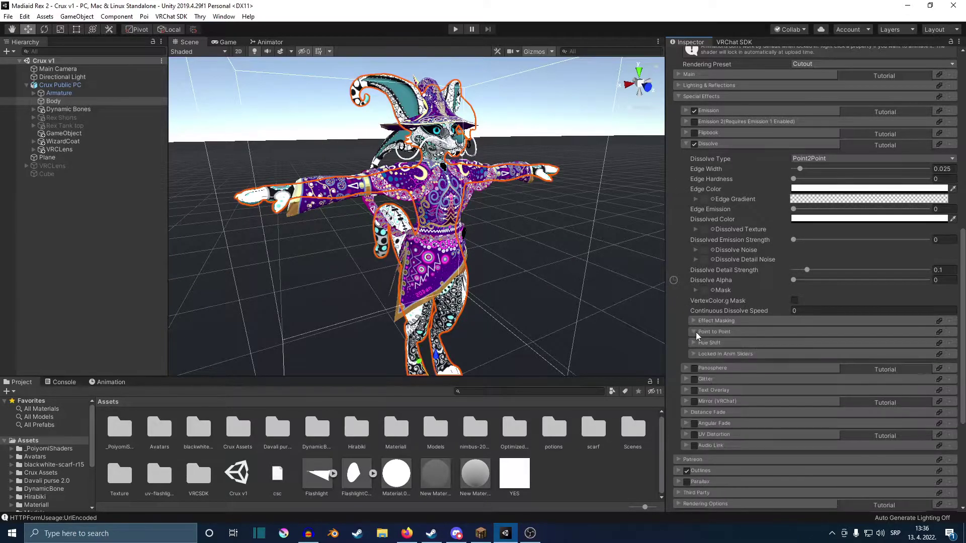
{"action": "left_click", "coordinate": [695, 333]}
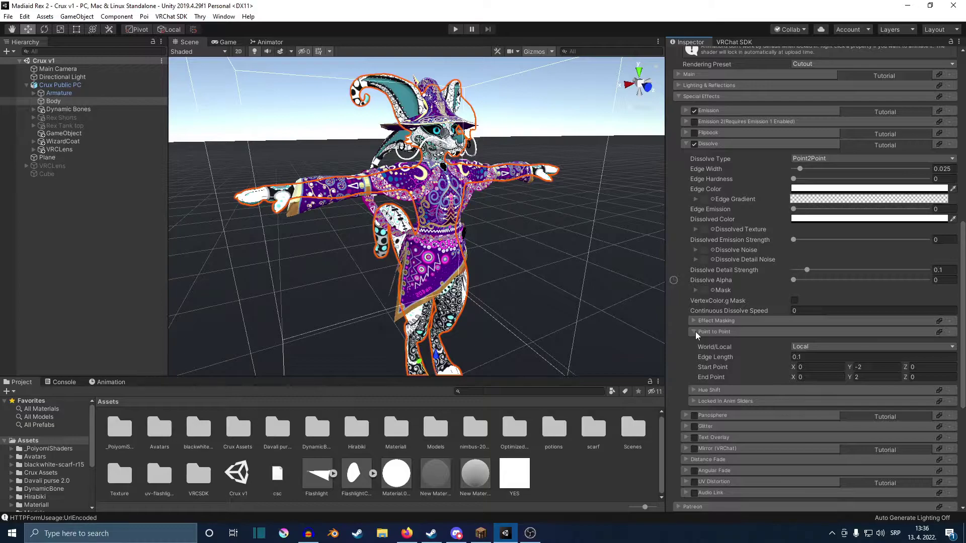
{"action": "left_click", "coordinate": [854, 378]}
{"action": "left_click", "coordinate": [858, 367]}
{"action": "left_click", "coordinate": [696, 333]}
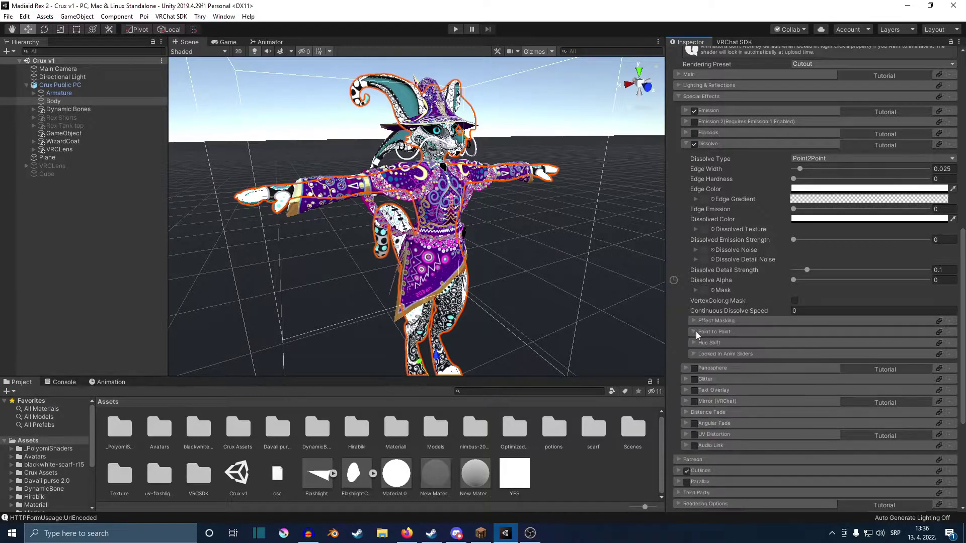
Set Crux Public PC's Animator Controller to FX_Crux using the object picker.
{"action": "left_click", "coordinate": [60, 85]}
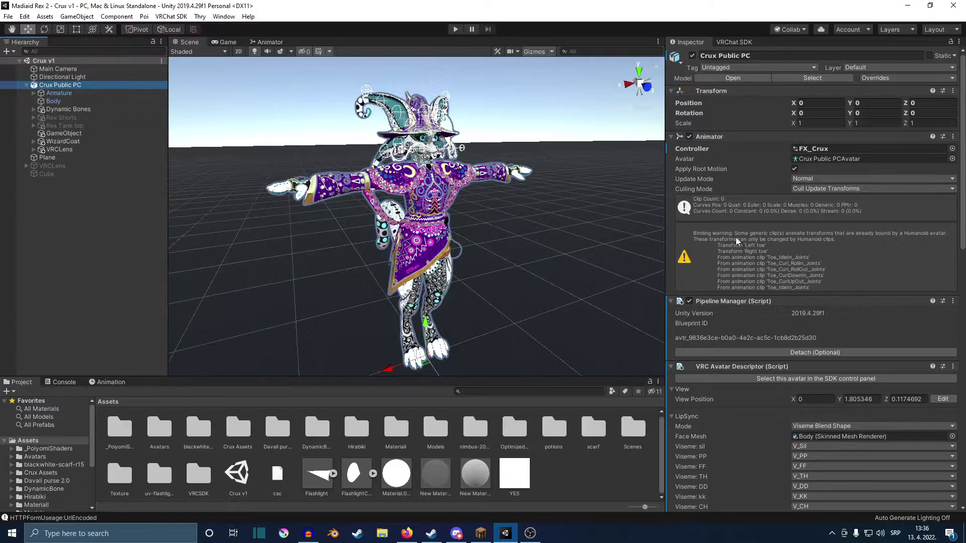
{"action": "left_click", "coordinate": [805, 149]}
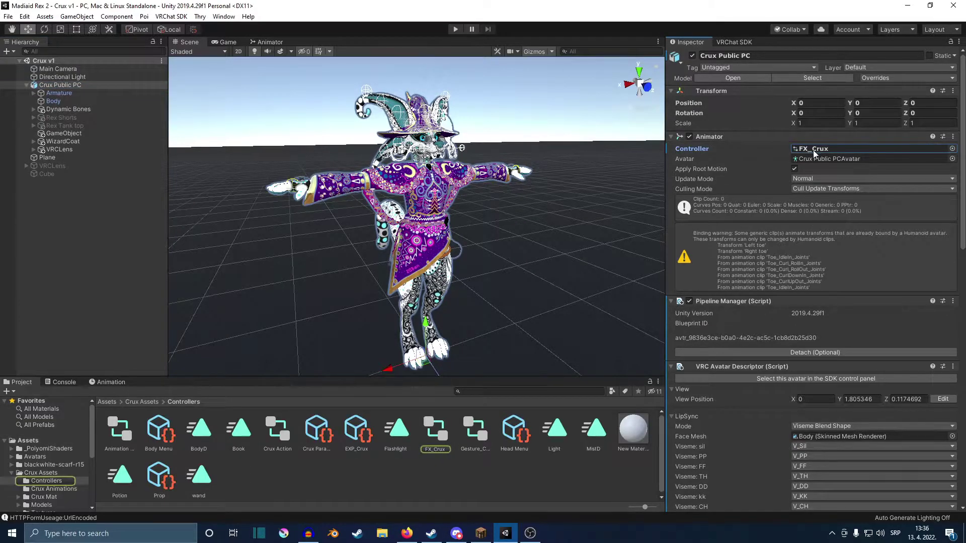
{"action": "left_click", "coordinate": [952, 149]}
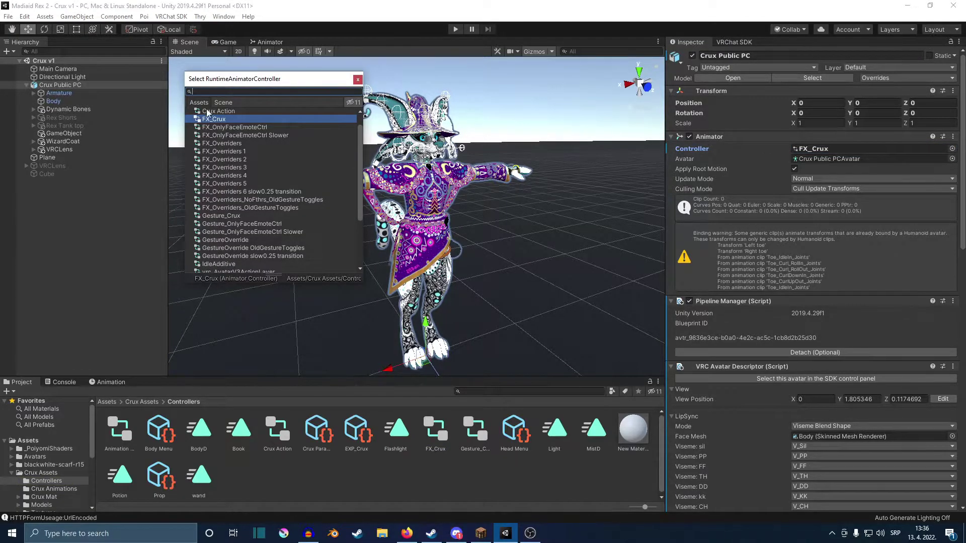
{"action": "type", "text": "fx"}
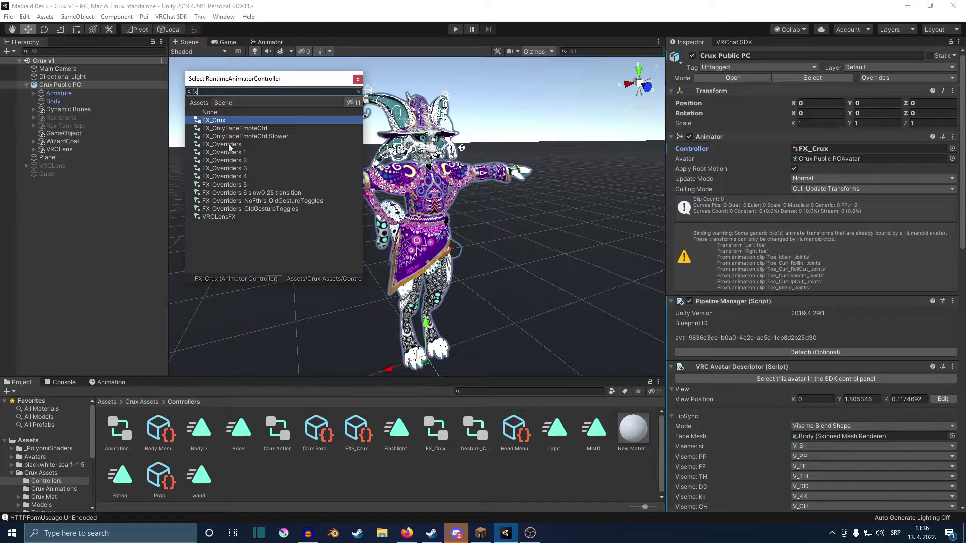
{"action": "left_click", "coordinate": [358, 80]}
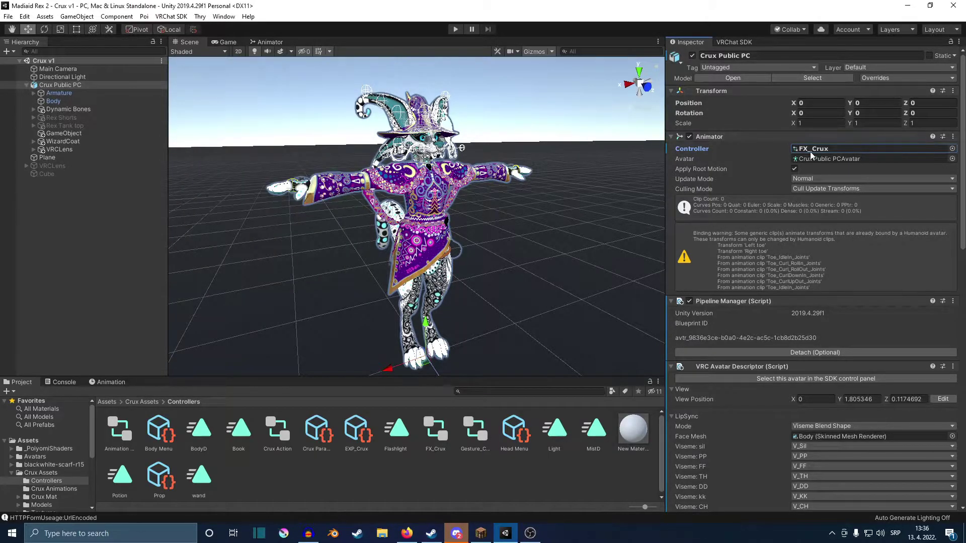
{"action": "left_click", "coordinate": [811, 152]}
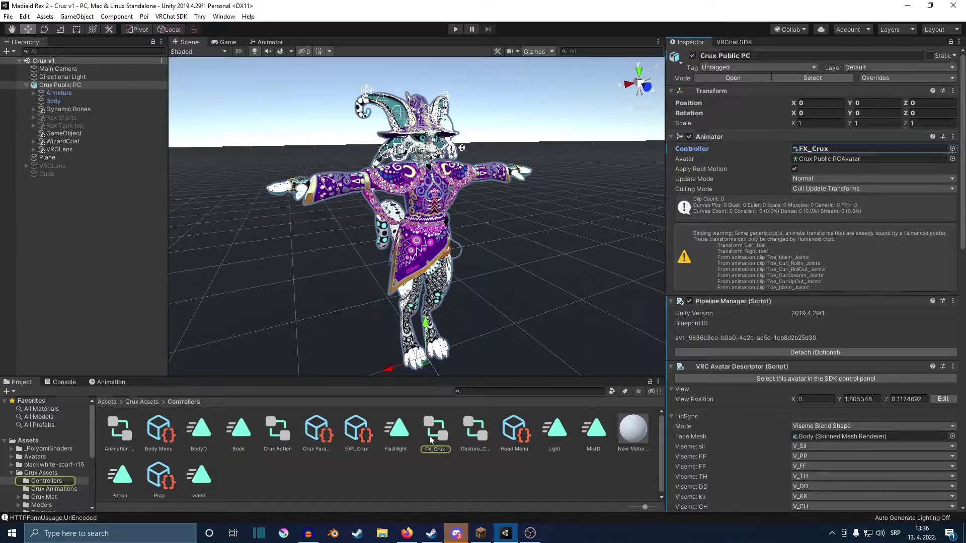
Open FX_Crux in the Animator and add a new layer.
{"action": "double_click", "coordinate": [430, 436]}
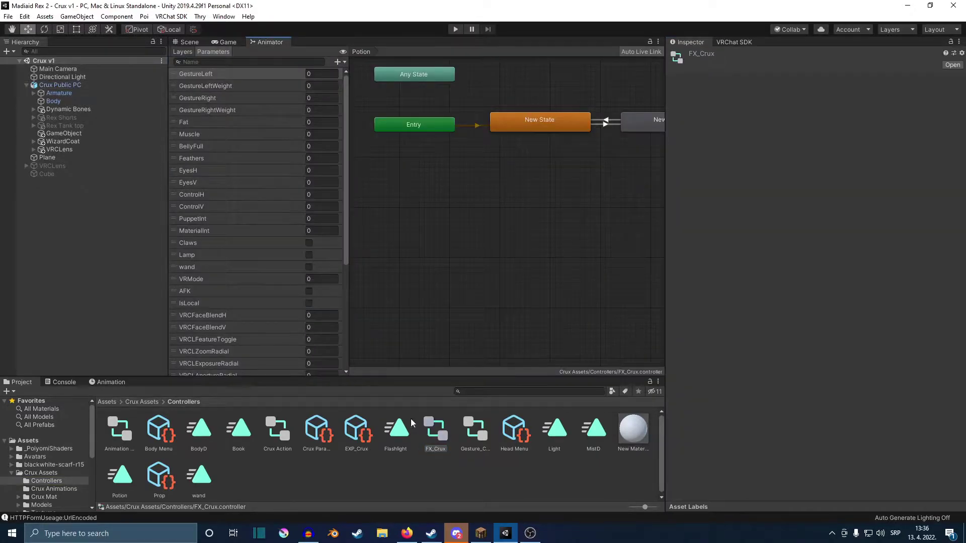
{"action": "left_click", "coordinate": [183, 52]}
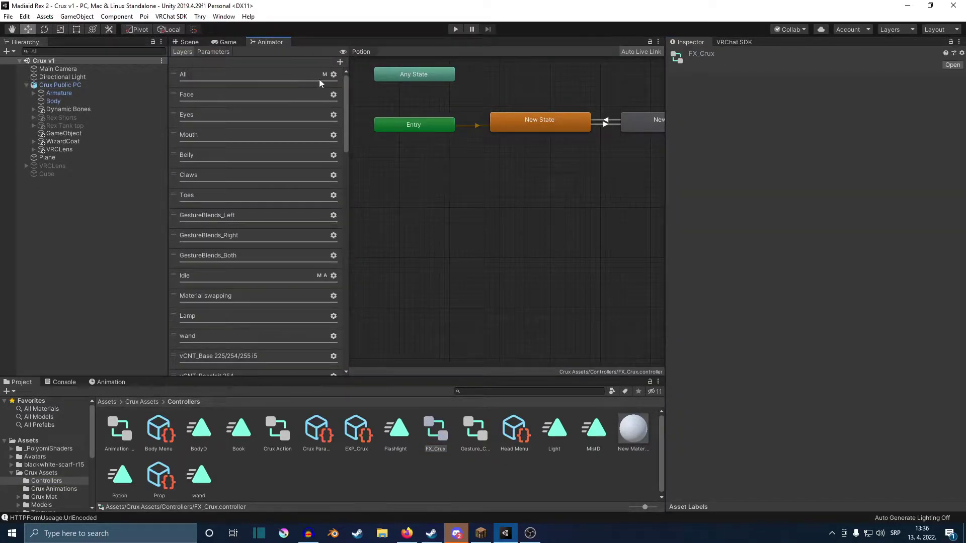
{"action": "left_click", "coordinate": [340, 62]}
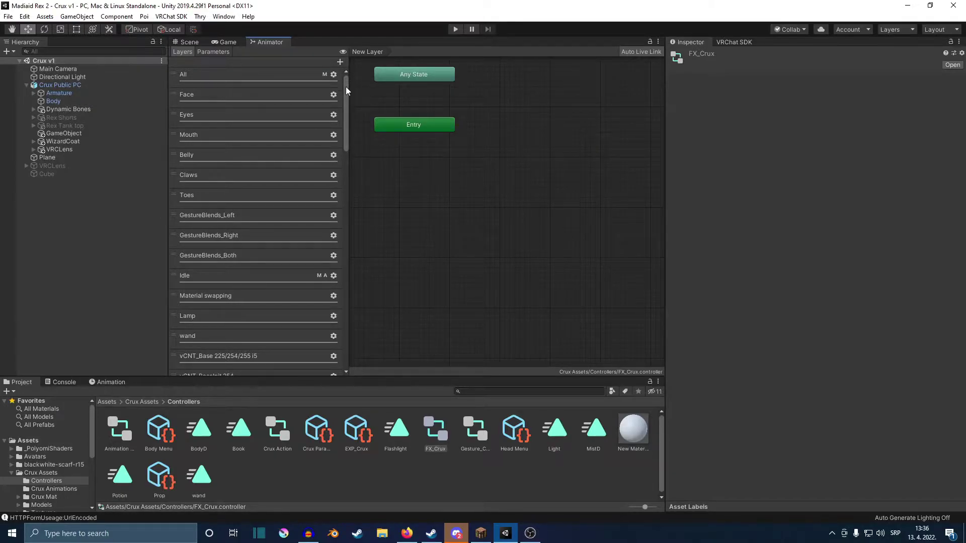
{"action": "left_click_drag", "start_coordinate": [346, 91], "coordinate": [344, 293]}
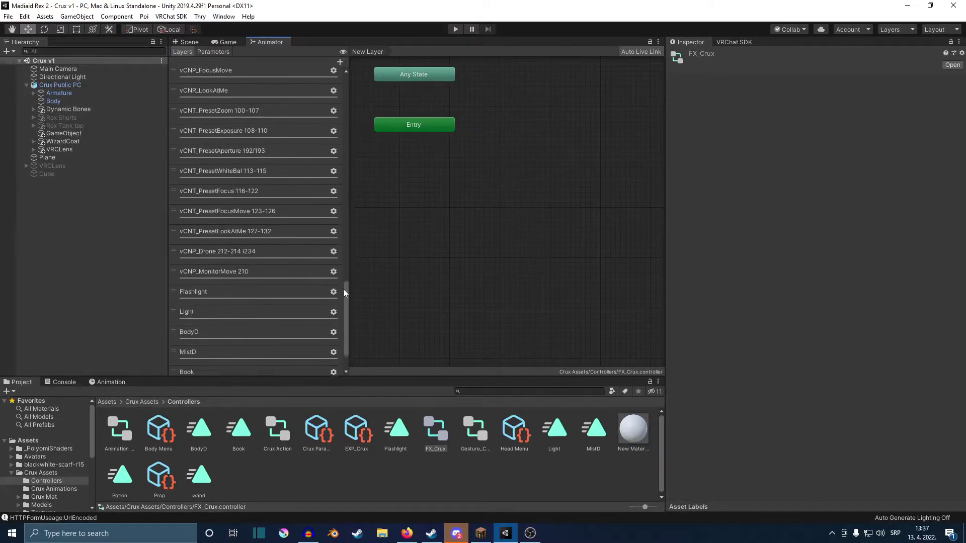
{"action": "scroll", "coordinate": [322, 333], "scroll_direction": "down", "scroll_amount": 3}
Name the new layer Fade and set its weight to 1.
{"action": "double_click", "coordinate": [200, 359]}
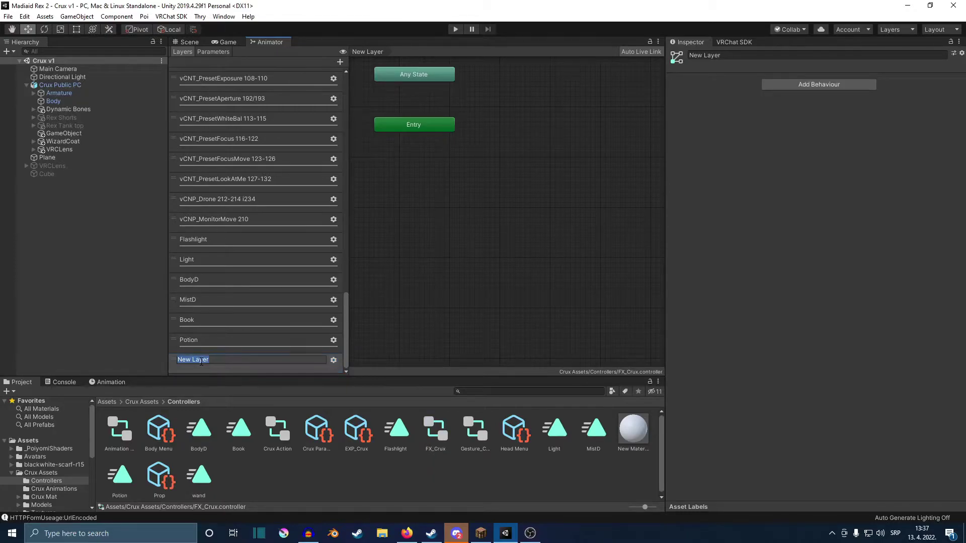
{"action": "type", "text": "D"}
{"action": "key", "text": "Return"}
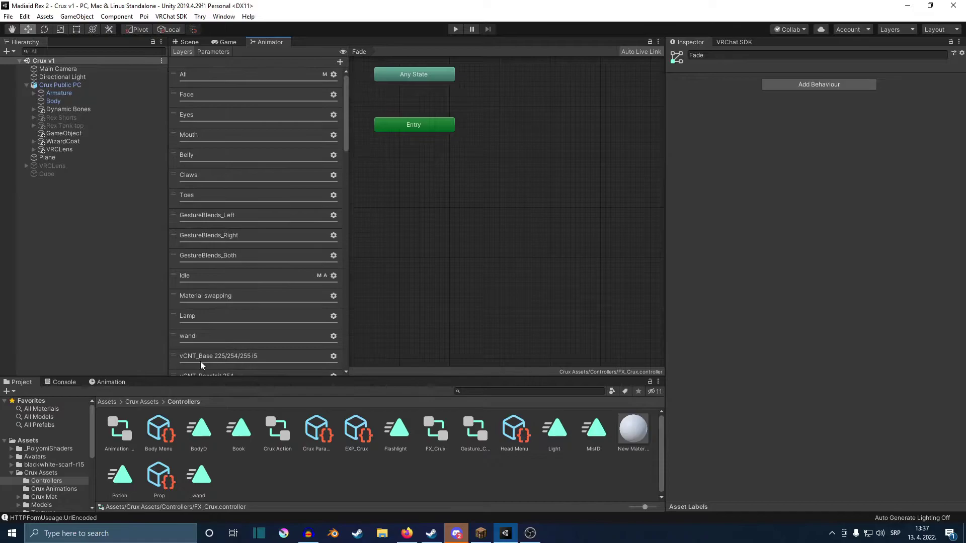
{"action": "scroll", "coordinate": [273, 200], "scroll_direction": "up", "scroll_amount": 3}
{"action": "scroll", "coordinate": [274, 201], "scroll_direction": "up", "scroll_amount": 3}
{"action": "scroll", "coordinate": [274, 205], "scroll_direction": "down", "scroll_amount": 5}
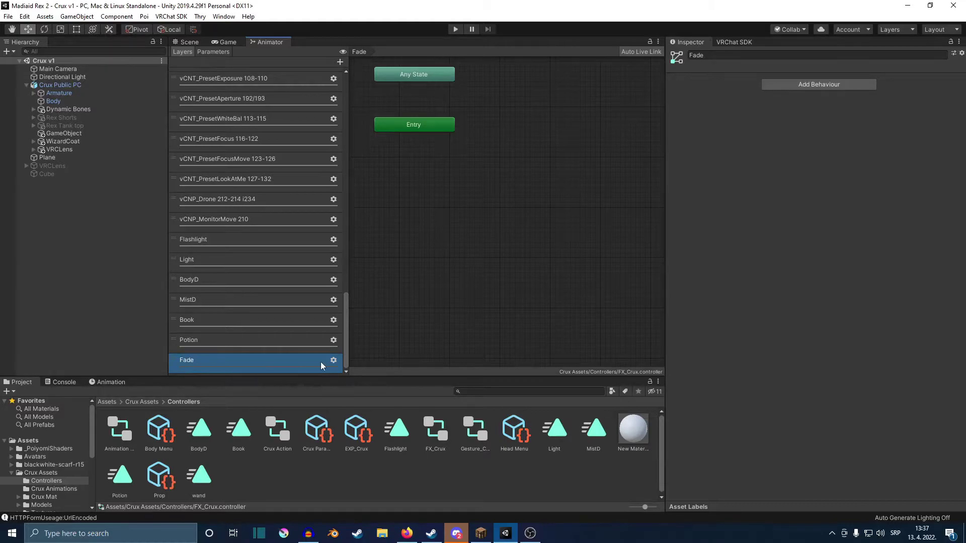
{"action": "left_click", "coordinate": [333, 361]}
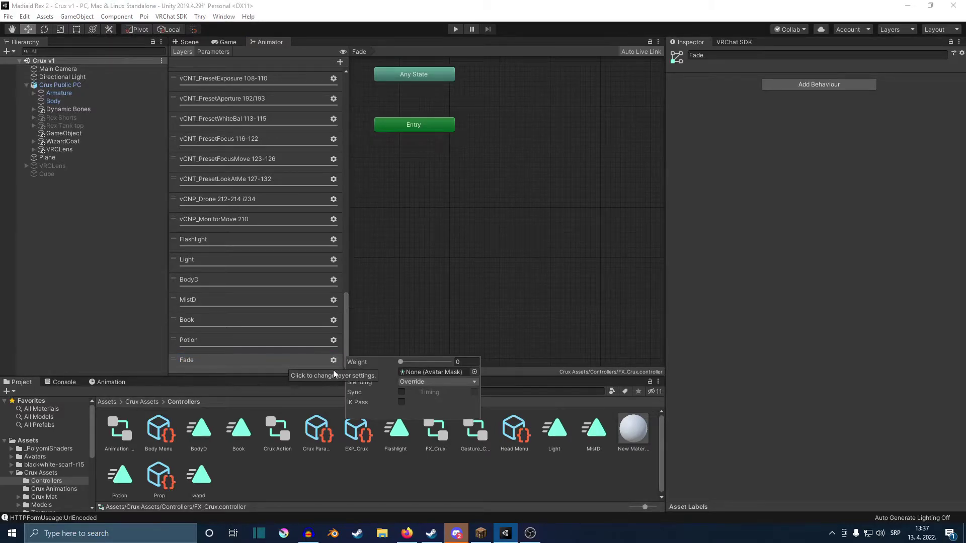
{"action": "left_click_drag", "start_coordinate": [402, 363], "coordinate": [585, 368]}
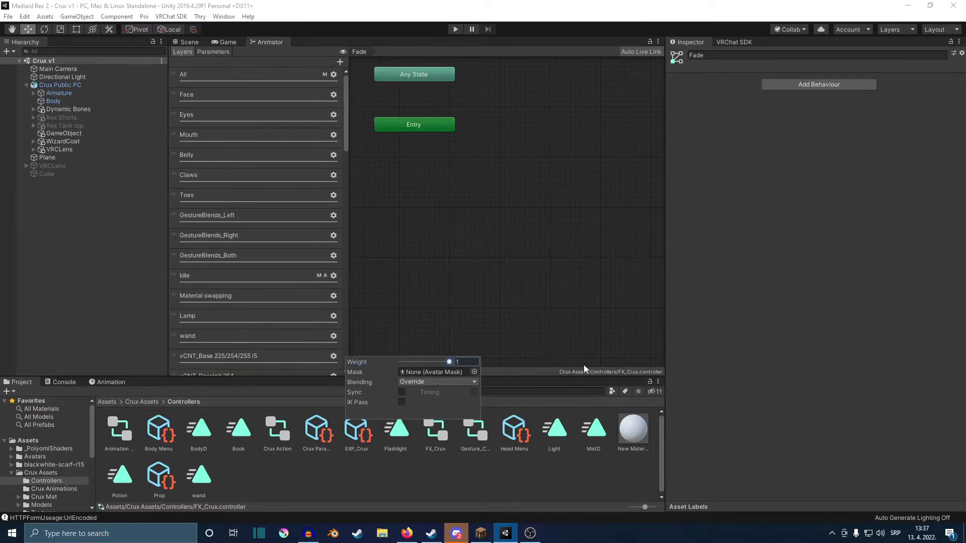
Add a Bool parameter named Fade to FX_Crux.
{"action": "left_click", "coordinate": [213, 51]}
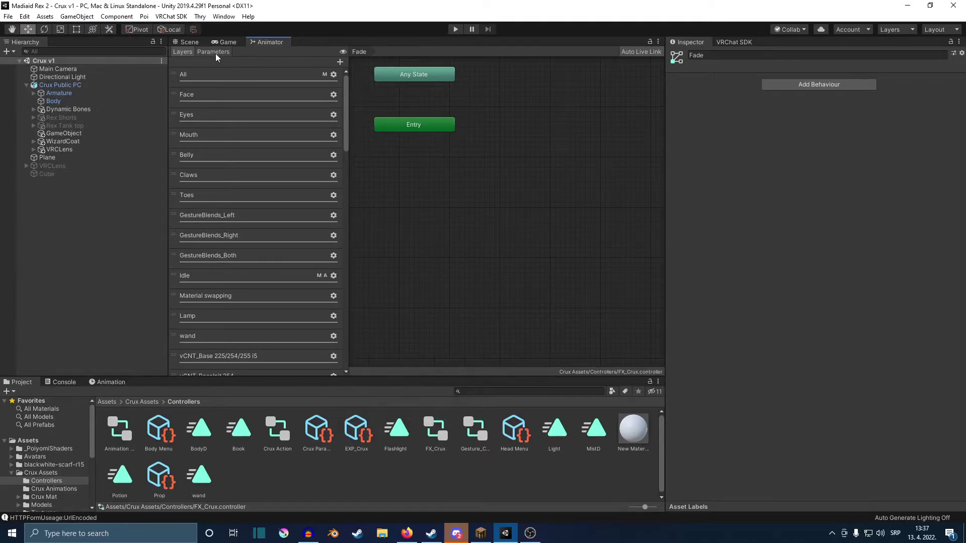
{"action": "left_click", "coordinate": [338, 62]}
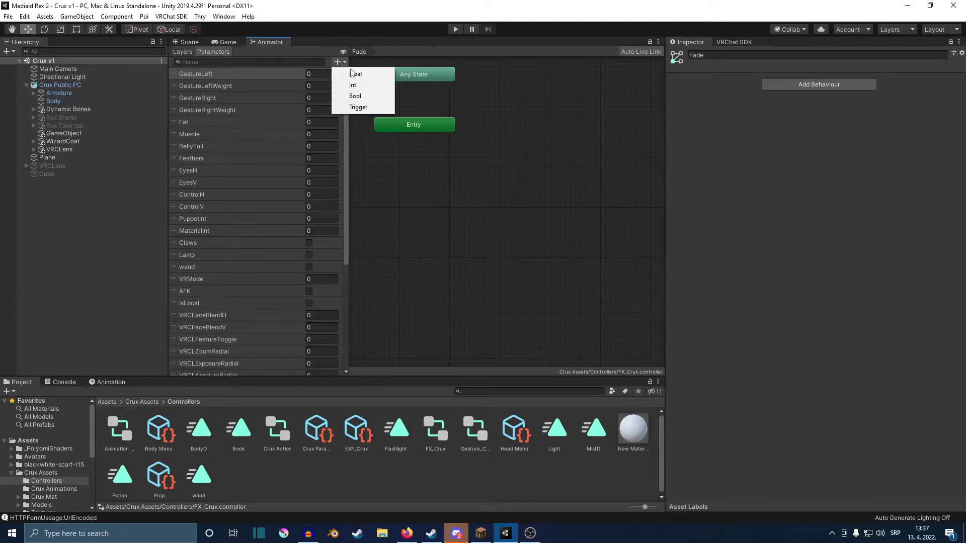
{"action": "left_click", "coordinate": [355, 96]}
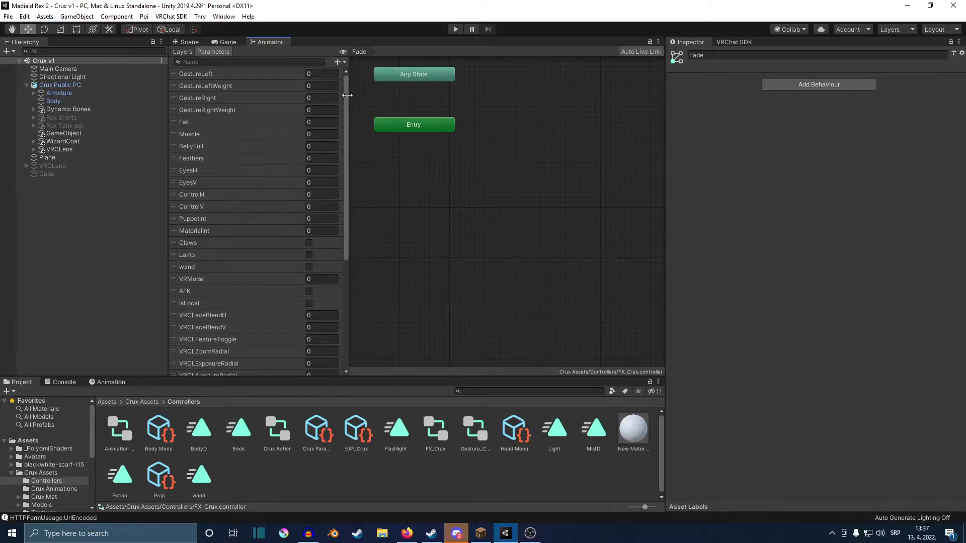
{"action": "scroll", "coordinate": [251, 252], "scroll_direction": "down", "scroll_amount": 5}
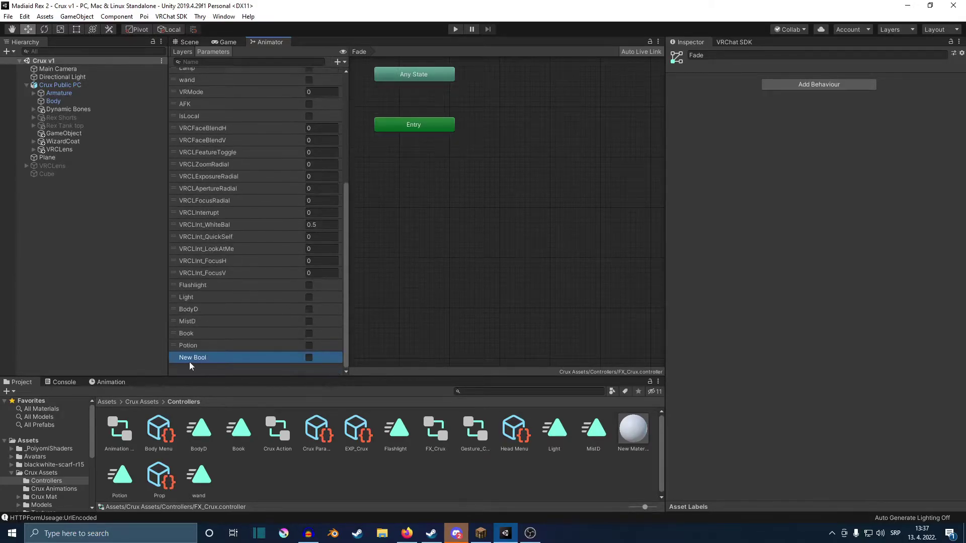
{"action": "double_click", "coordinate": [189, 358]}
{"action": "type", "text": "Fade"}
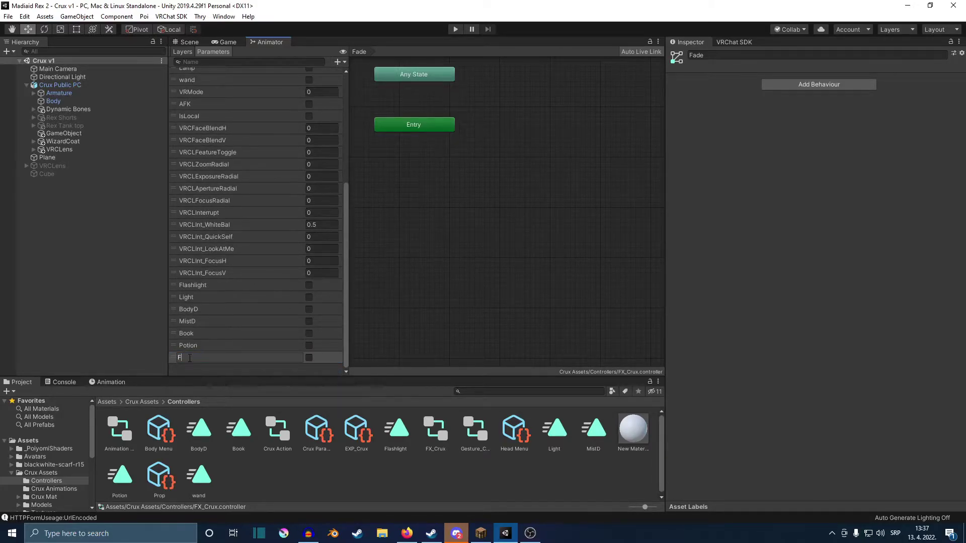
{"action": "key", "text": "Return"}
{"action": "scroll", "coordinate": [370, 251], "scroll_direction": "down", "scroll_amount": 2}
{"action": "scroll", "coordinate": [455, 176], "scroll_direction": "down", "scroll_amount": 2}
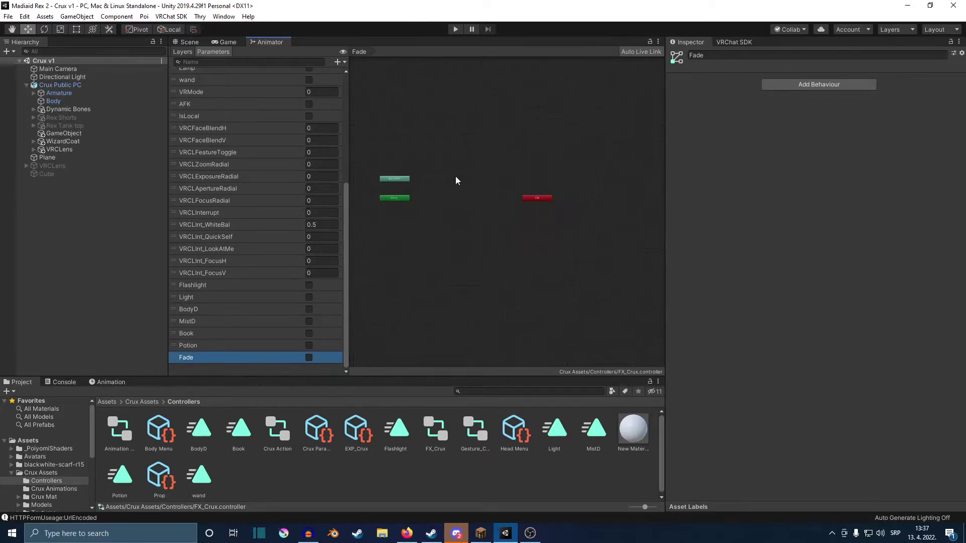
{"action": "scroll", "coordinate": [425, 201], "scroll_direction": "down", "scroll_amount": 2}
{"action": "scroll", "coordinate": [467, 213], "scroll_direction": "up", "scroll_amount": 1}
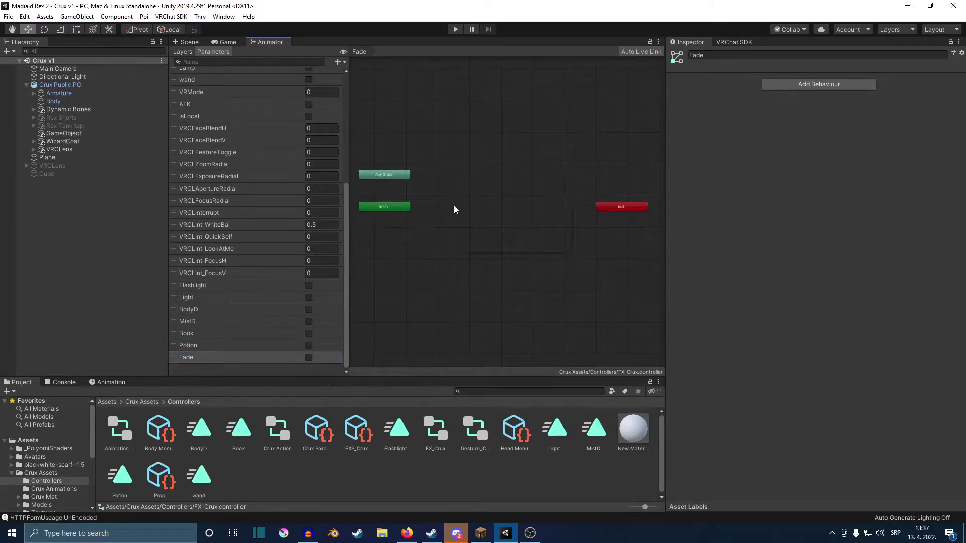
Create two empty states, New State and New State 0, in the Fade layer.
{"action": "right_click", "coordinate": [454, 205]}
{"action": "left_click", "coordinate": [591, 213]}
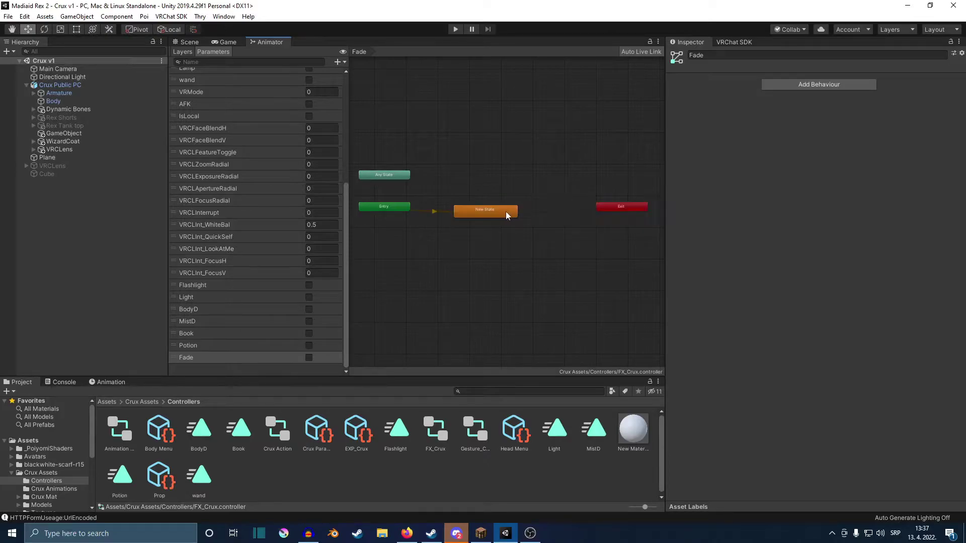
{"action": "left_click_drag", "start_coordinate": [490, 208], "coordinate": [468, 210]}
{"action": "right_click", "coordinate": [520, 210]}
{"action": "left_click", "coordinate": [659, 215]}
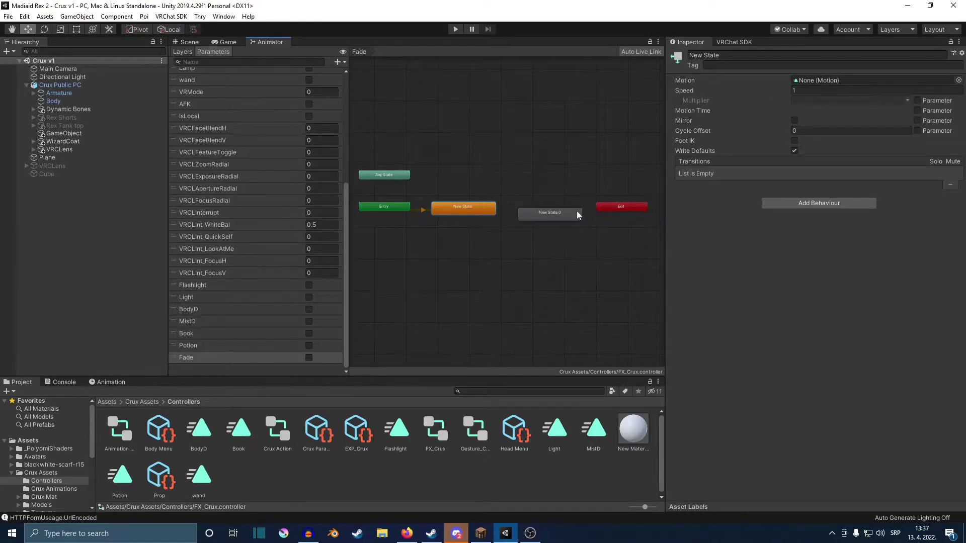
Link New State and New State 0 with transitions in both directions.
{"action": "right_click", "coordinate": [547, 212]}
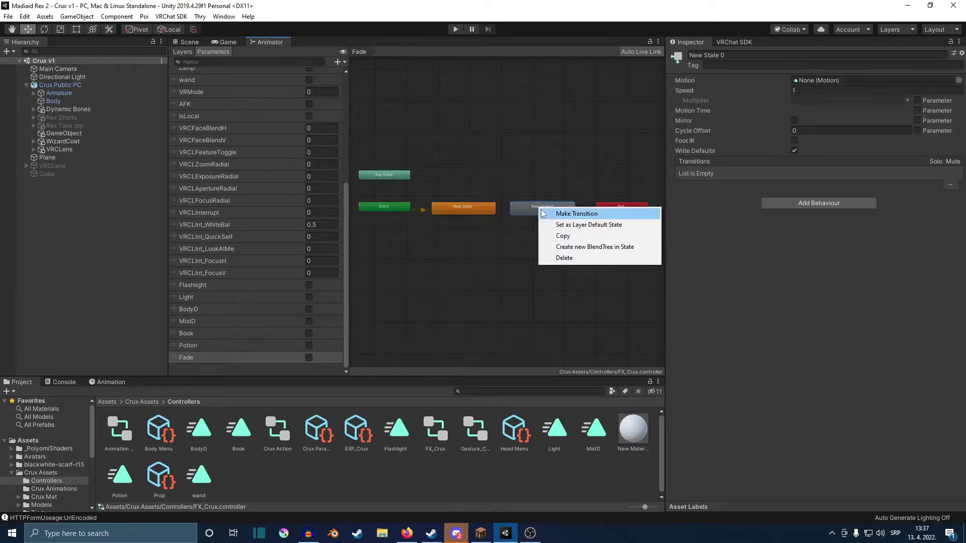
{"action": "left_click", "coordinate": [552, 214]}
{"action": "left_click", "coordinate": [474, 204]}
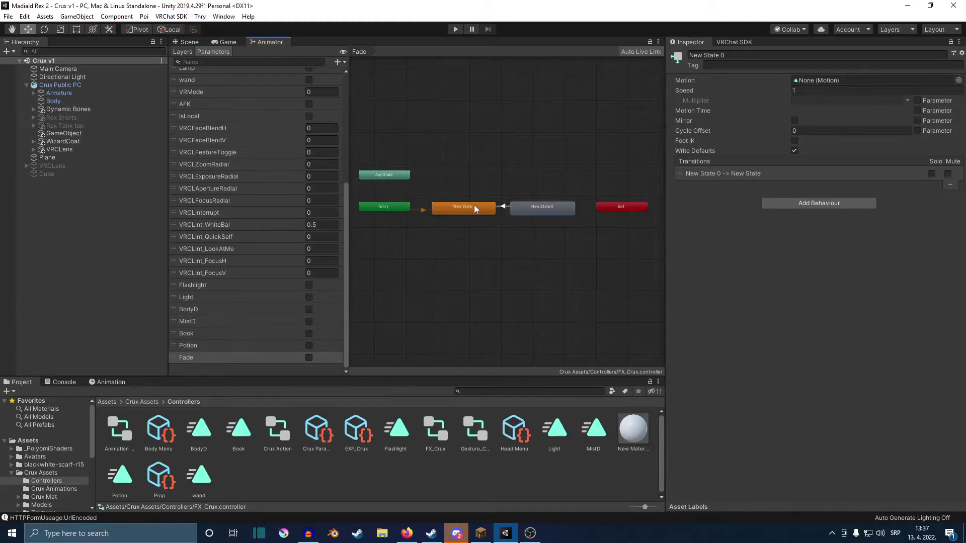
{"action": "left_click_drag", "start_coordinate": [474, 204], "coordinate": [466, 208]}
{"action": "right_click", "coordinate": [466, 208]}
{"action": "left_click", "coordinate": [490, 212]}
{"action": "left_click", "coordinate": [528, 211]}
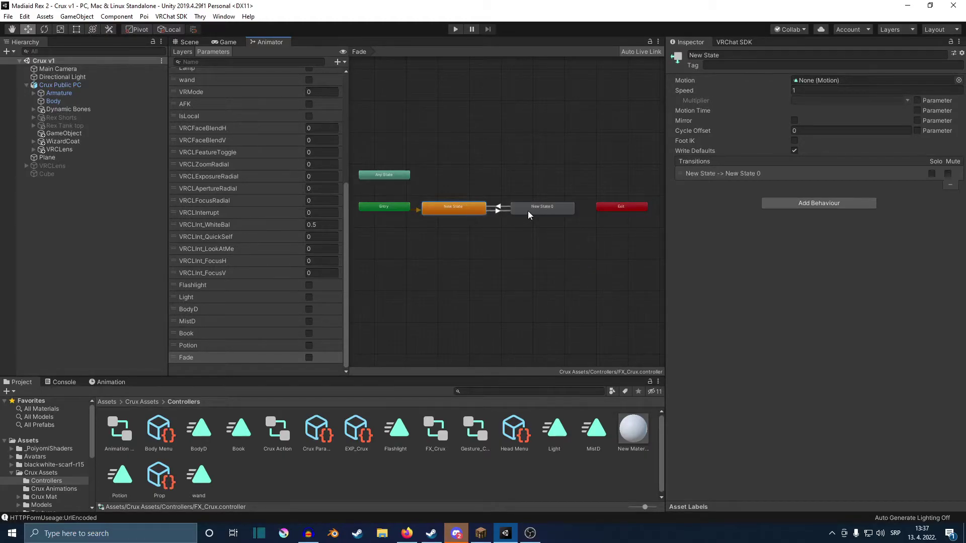
{"action": "scroll", "coordinate": [528, 213], "scroll_direction": "up", "scroll_amount": 3}
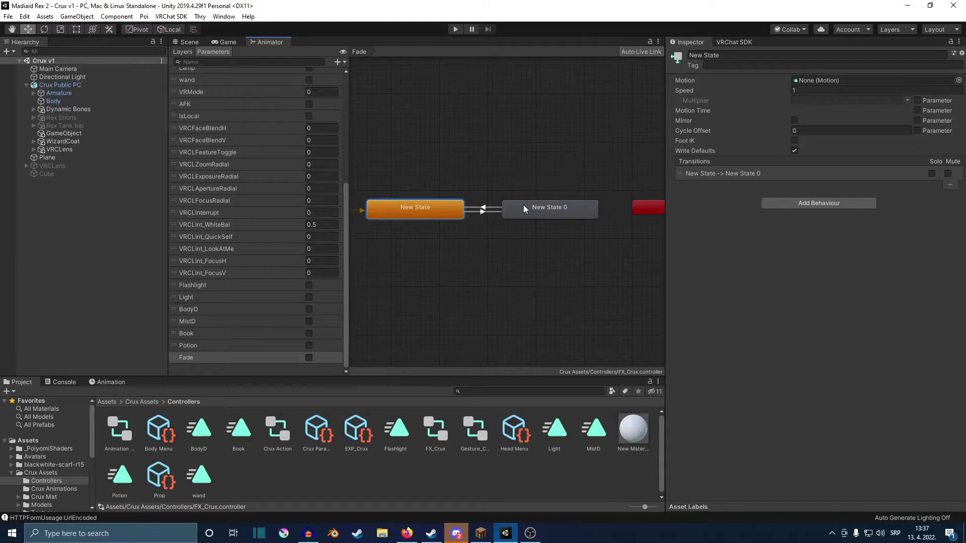
Make the New State to New State 0 transition fire on Fade, 2 s duration, no exit time.
{"action": "left_click", "coordinate": [481, 214]}
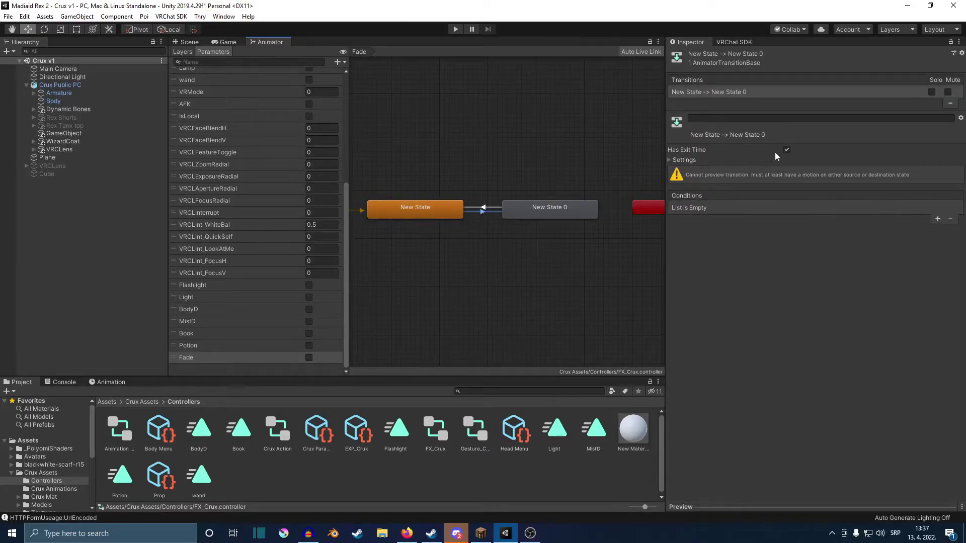
{"action": "left_click", "coordinate": [787, 149]}
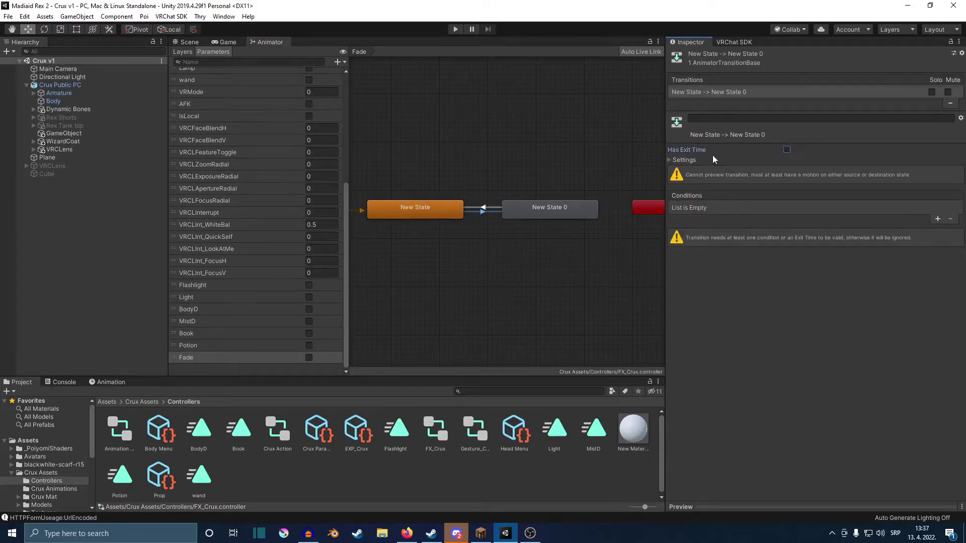
{"action": "left_click", "coordinate": [672, 159]}
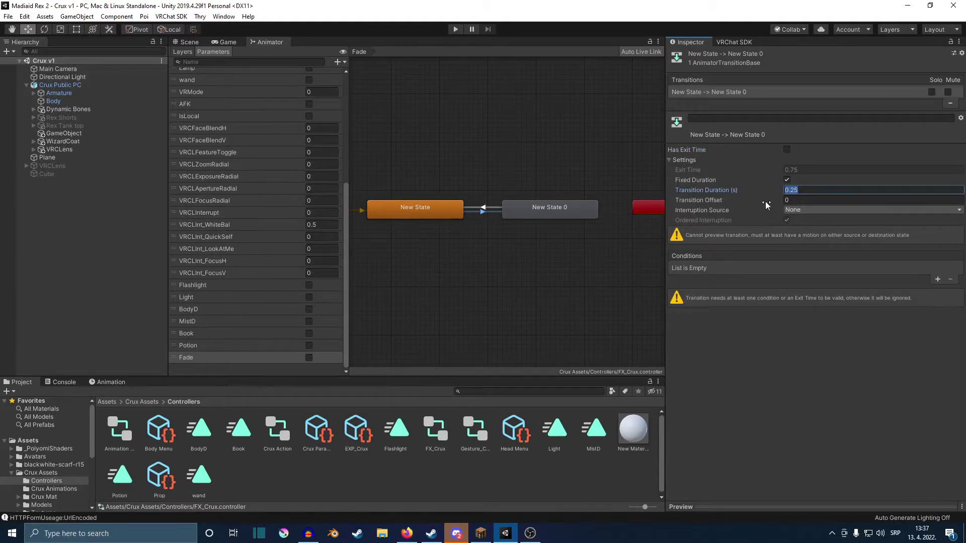
{"action": "type", "text": "2"}
{"action": "left_click", "coordinate": [937, 280]}
{"action": "left_click", "coordinate": [743, 269]}
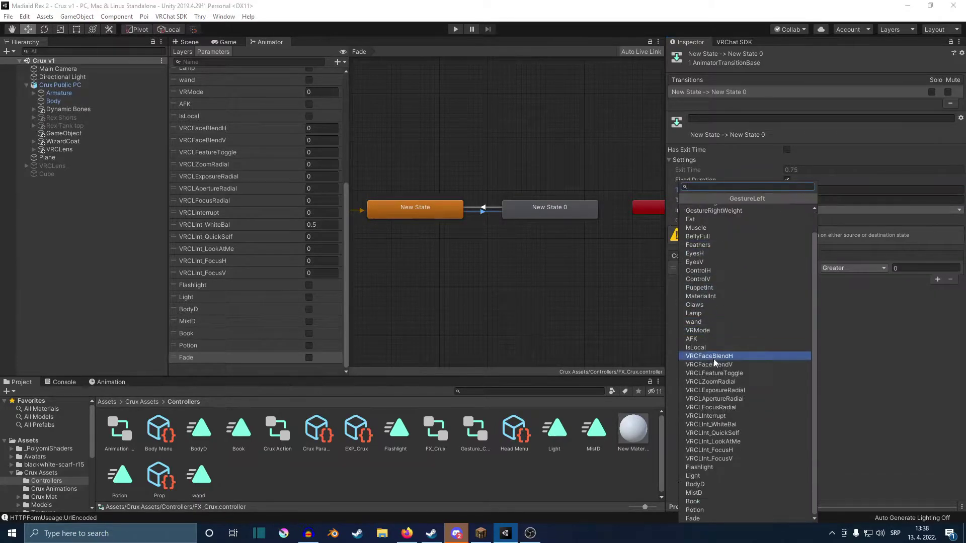
{"action": "left_click", "coordinate": [702, 519]}
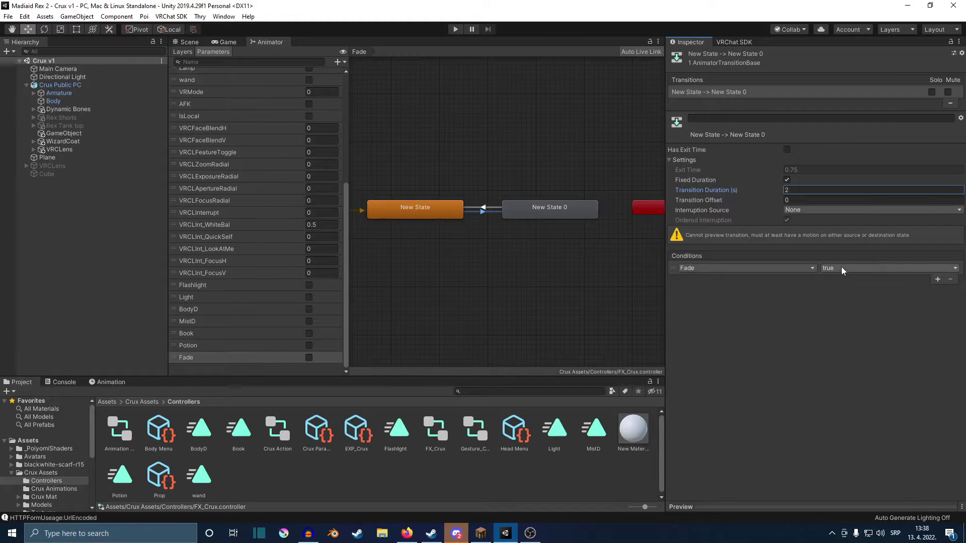
Make the return transition fire on Fade false, 2 s duration, no exit time.
{"action": "left_click", "coordinate": [482, 207]}
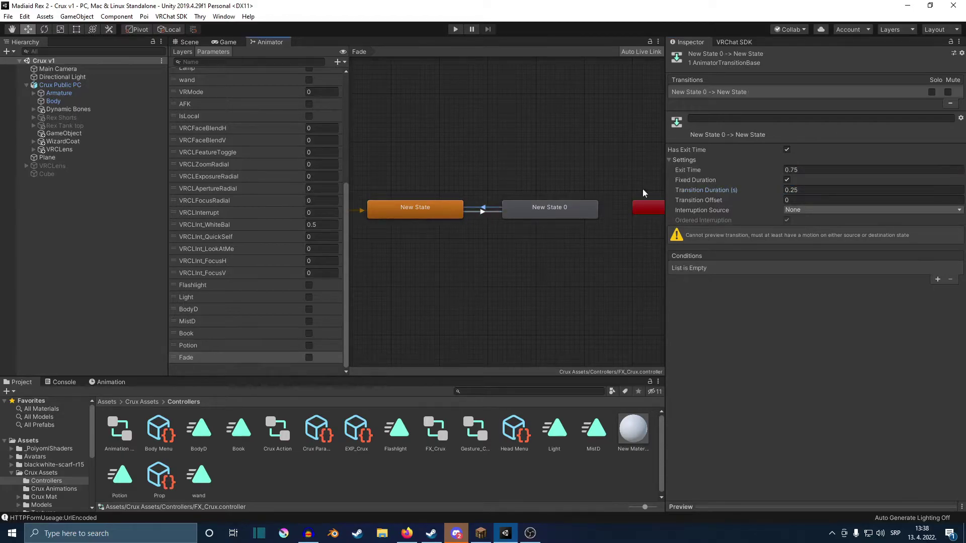
{"action": "left_click", "coordinate": [938, 279]}
{"action": "left_click", "coordinate": [726, 268]}
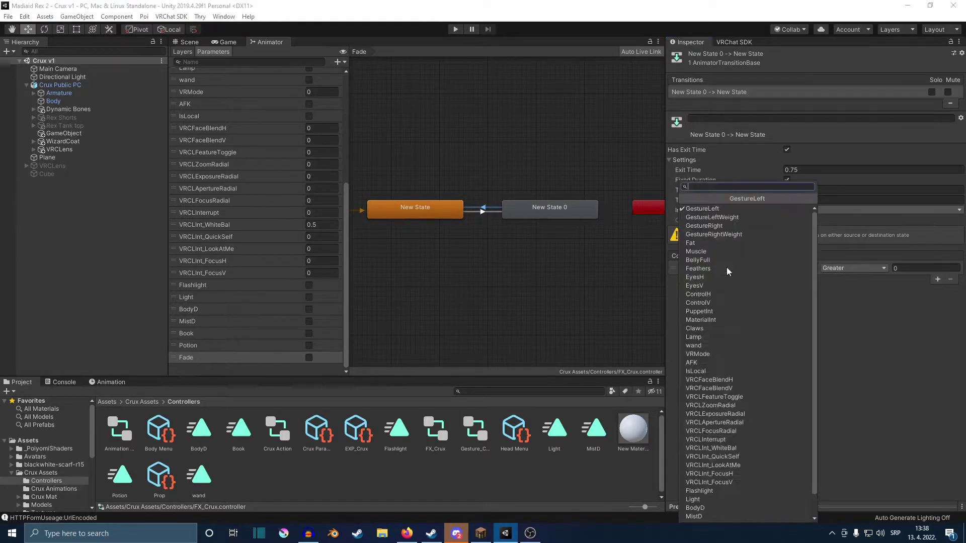
{"action": "scroll", "coordinate": [715, 403], "scroll_direction": "down", "scroll_amount": 1}
{"action": "left_click", "coordinate": [708, 518]}
{"action": "left_click", "coordinate": [838, 269]}
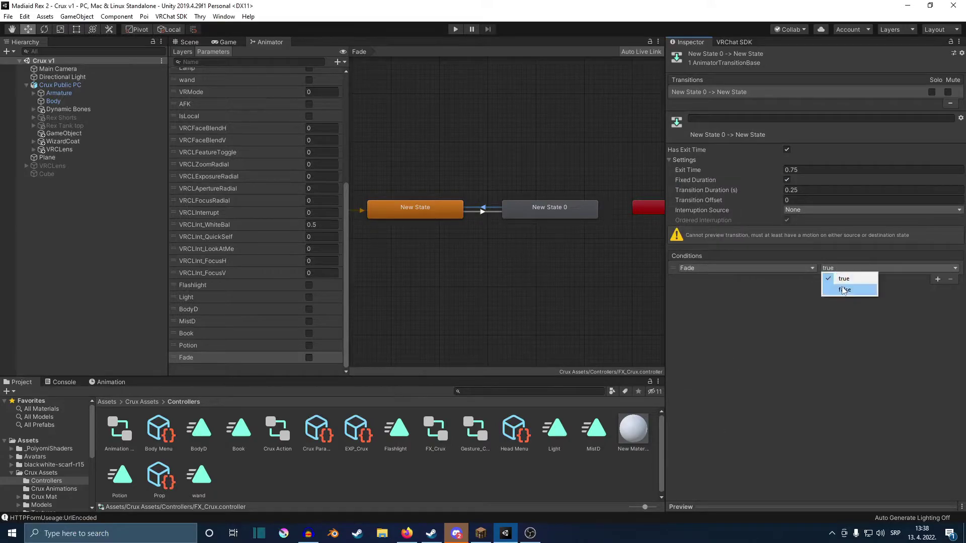
{"action": "left_click", "coordinate": [839, 290]}
{"action": "left_click", "coordinate": [794, 190]}
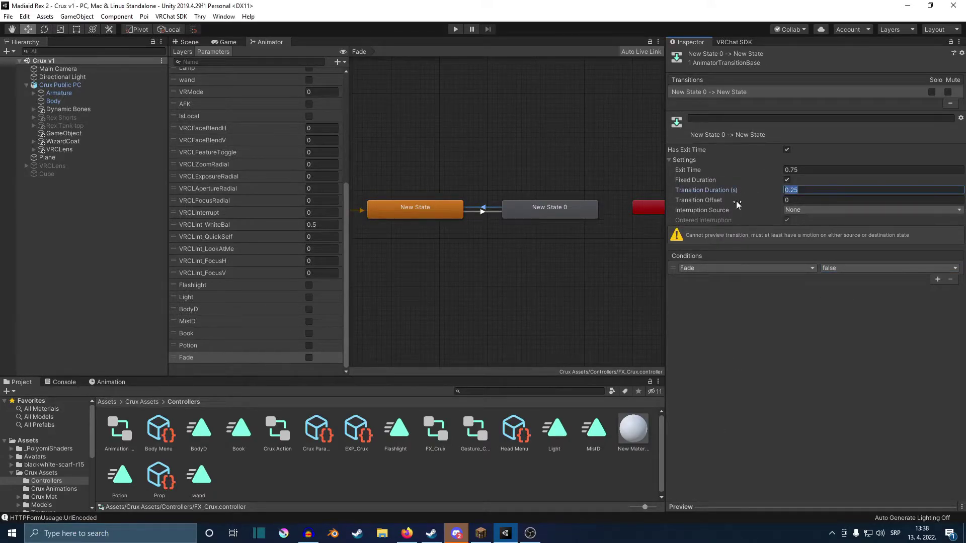
{"action": "type", "text": "2"}
{"action": "left_click", "coordinate": [787, 149]}
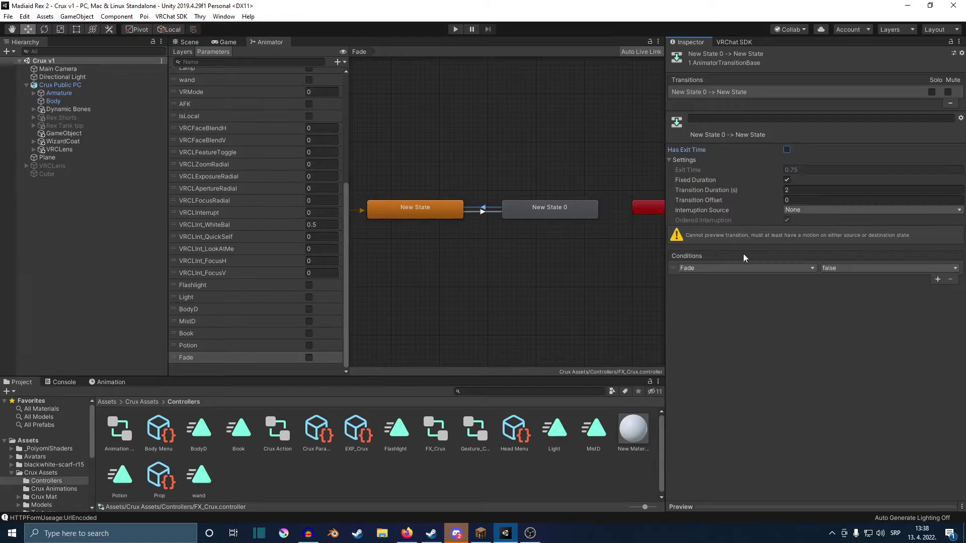
Create a looping animation clip named Fade in the Controllers folder.
{"action": "right_click", "coordinate": [442, 477]}
{"action": "mouse_move", "coordinate": [484, 212]}
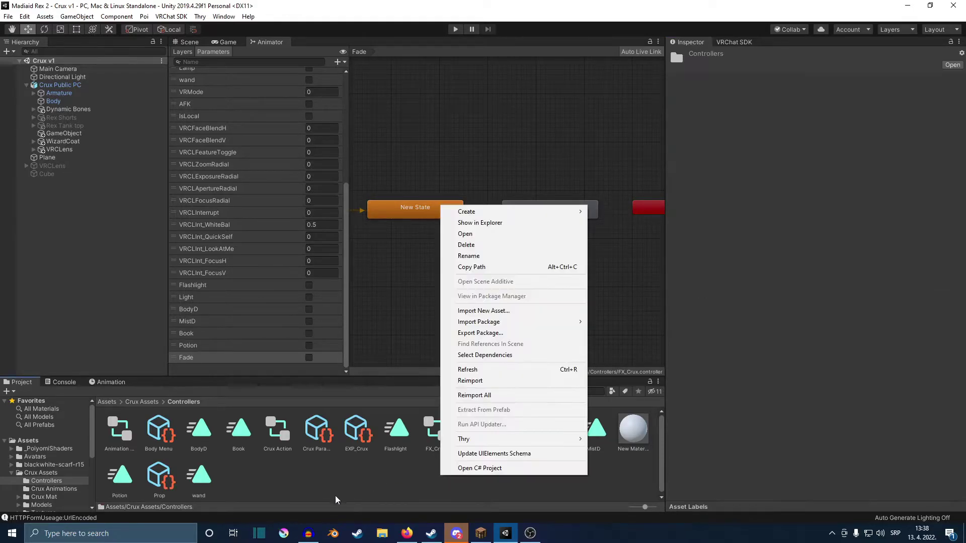
{"action": "right_click", "coordinate": [352, 480]}
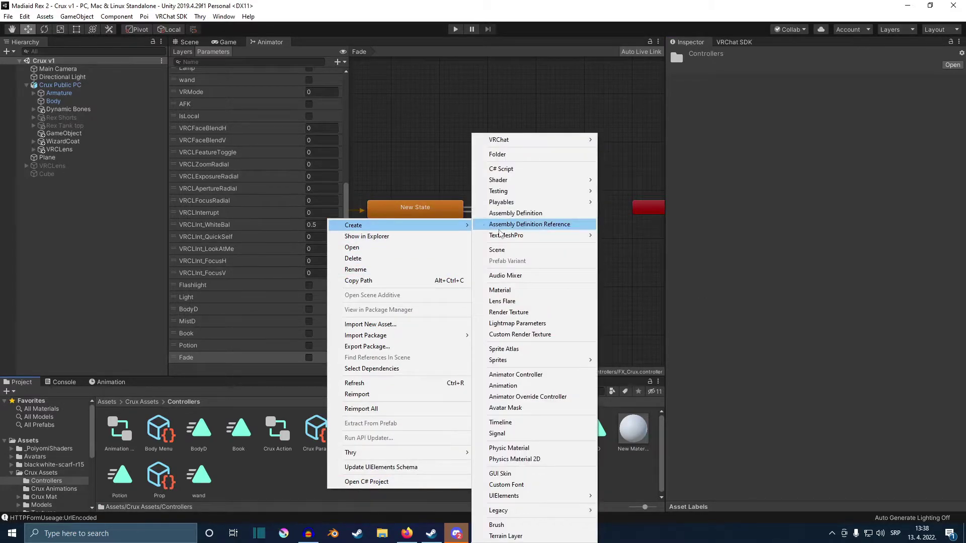
{"action": "left_click", "coordinate": [504, 386]}
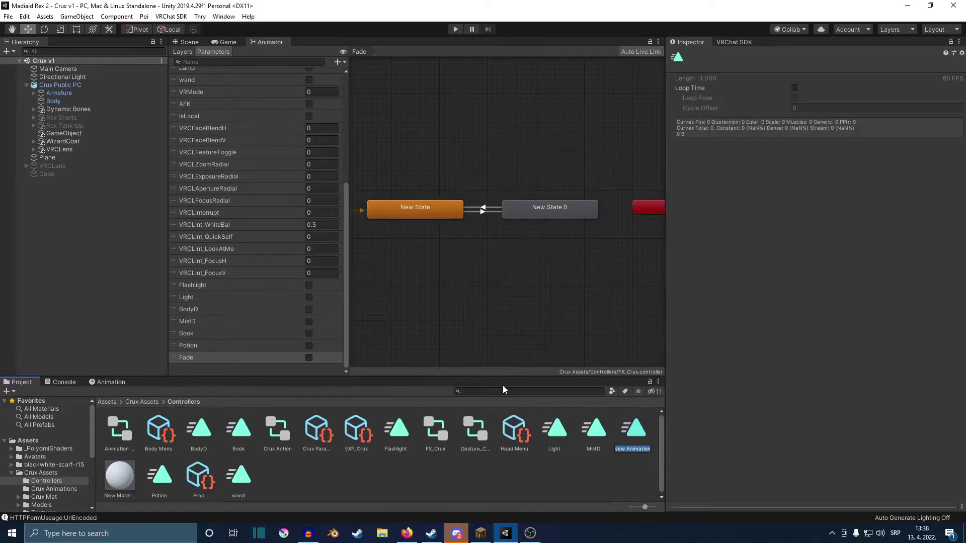
{"action": "type", "text": "Fade"}
{"action": "key", "text": "Return"}
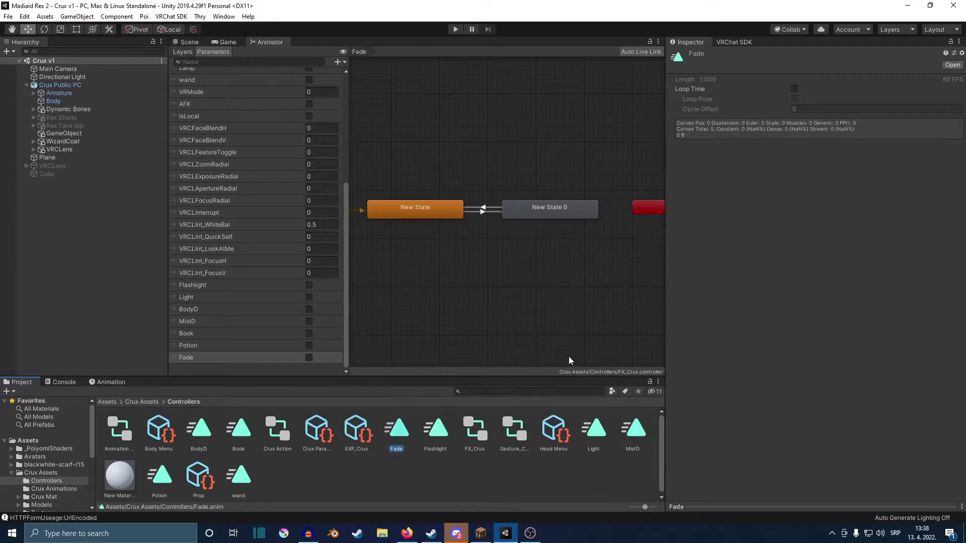
{"action": "left_click", "coordinate": [795, 89]}
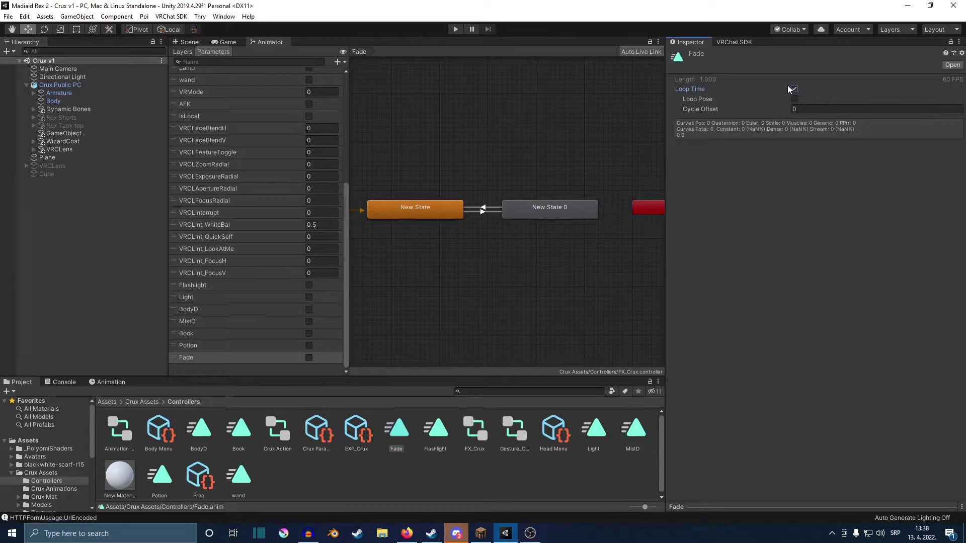
Assign the Fade clip as New State 0's motion and select the Crux Public PC avatar.
{"action": "left_click", "coordinate": [542, 212]}
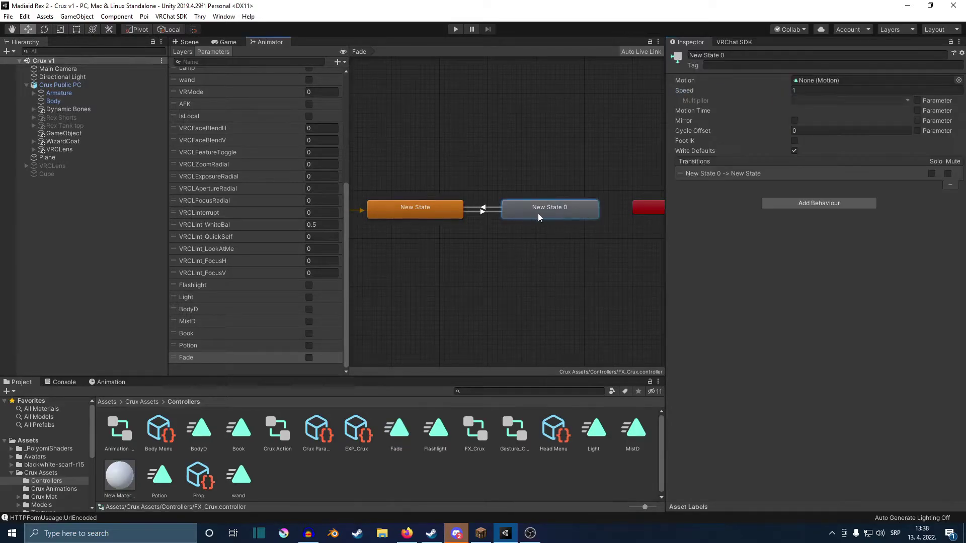
{"action": "left_click_drag", "start_coordinate": [396, 439], "coordinate": [821, 82]}
{"action": "left_click", "coordinate": [189, 42]}
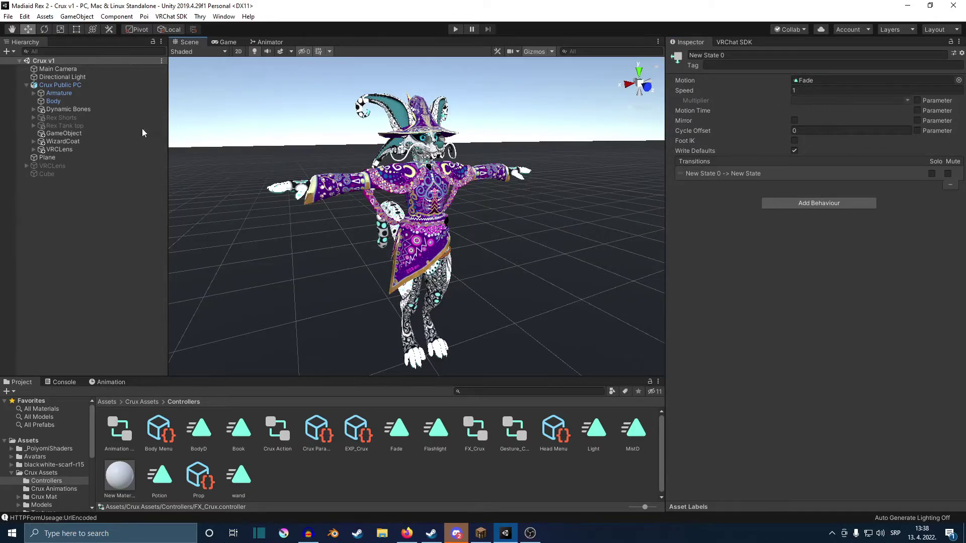
{"action": "left_click", "coordinate": [61, 85]}
{"action": "scroll", "coordinate": [729, 355], "scroll_direction": "down", "scroll_amount": 10}
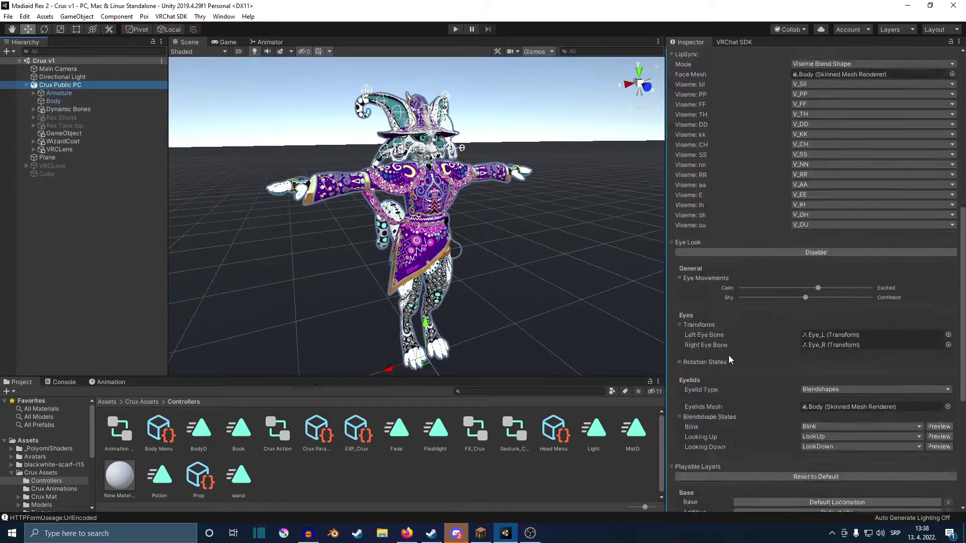
Open the Crux Parameters asset and add a new parameter row named Fade.
{"action": "scroll", "coordinate": [765, 372], "scroll_direction": "down", "scroll_amount": 5}
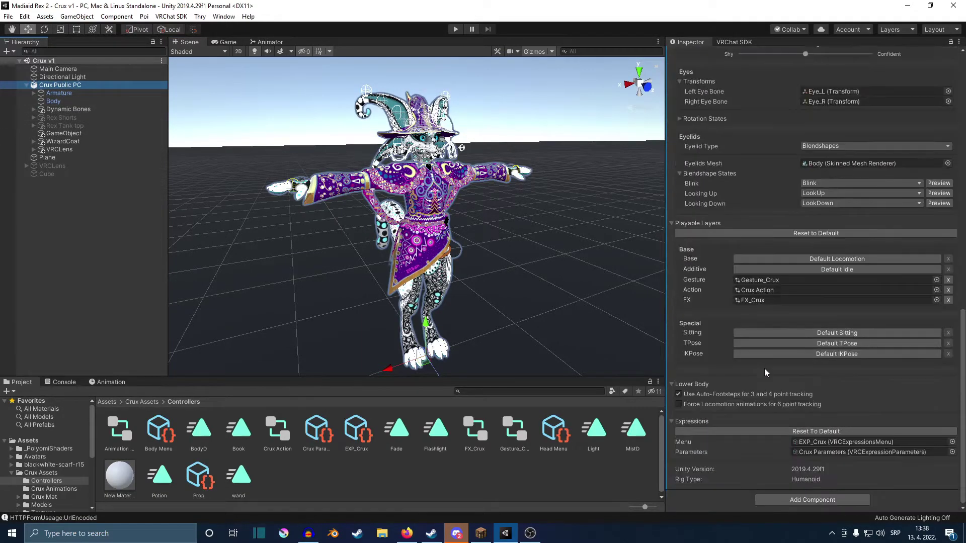
{"action": "left_click", "coordinate": [823, 452]}
{"action": "left_click", "coordinate": [305, 437]}
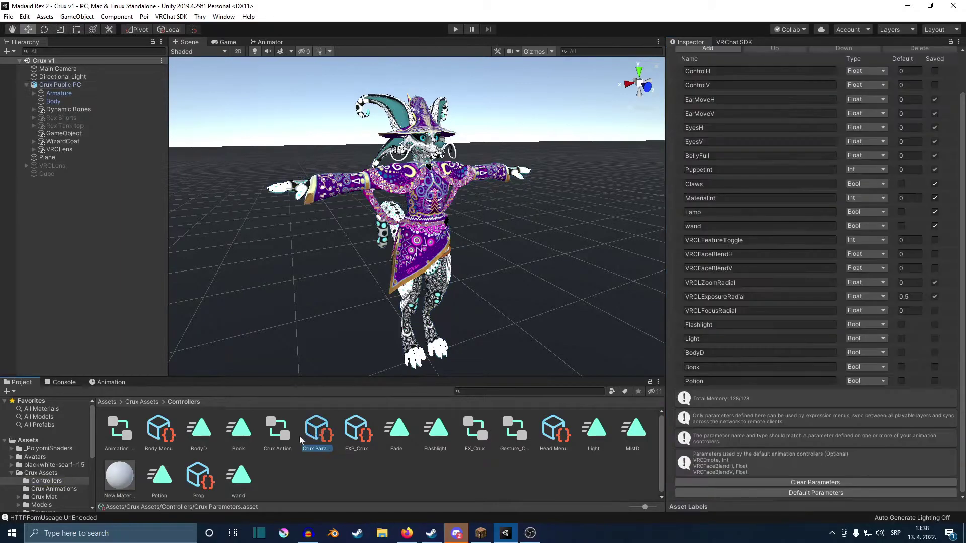
{"action": "left_click", "coordinate": [707, 48]}
{"action": "left_click", "coordinate": [712, 396]}
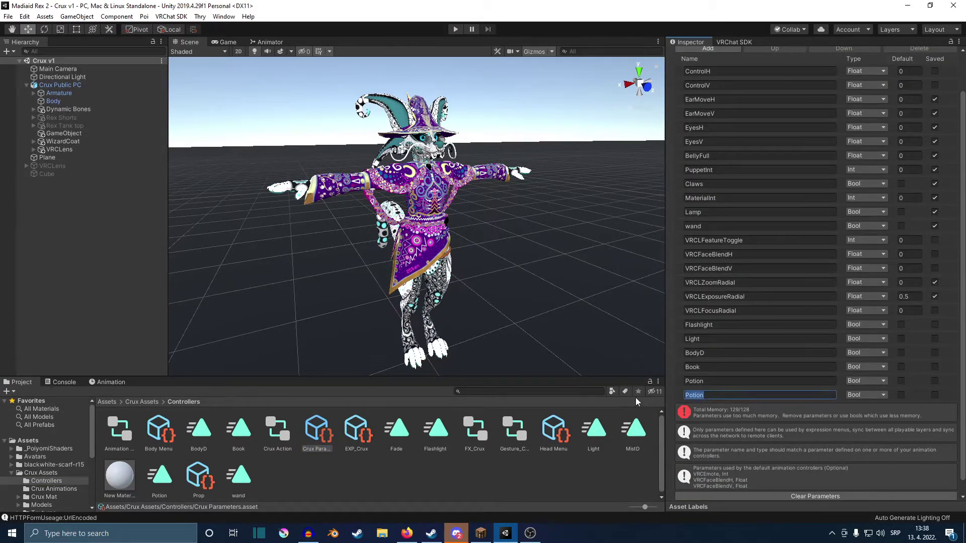
{"action": "type", "text": "Fade"}
{"action": "key", "text": "Return"}
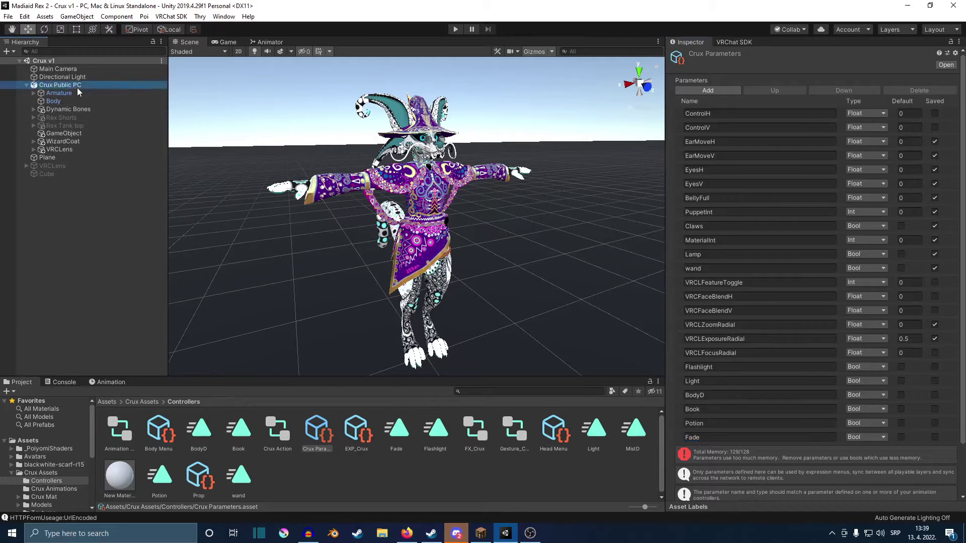
Select the Crux Public PC avatar and open its EXP_Crux expressions menu, then Head Menu.
{"action": "left_click", "coordinate": [78, 87]}
{"action": "scroll", "coordinate": [844, 322], "scroll_direction": "down", "scroll_amount": 10}
{"action": "left_click", "coordinate": [817, 442]}
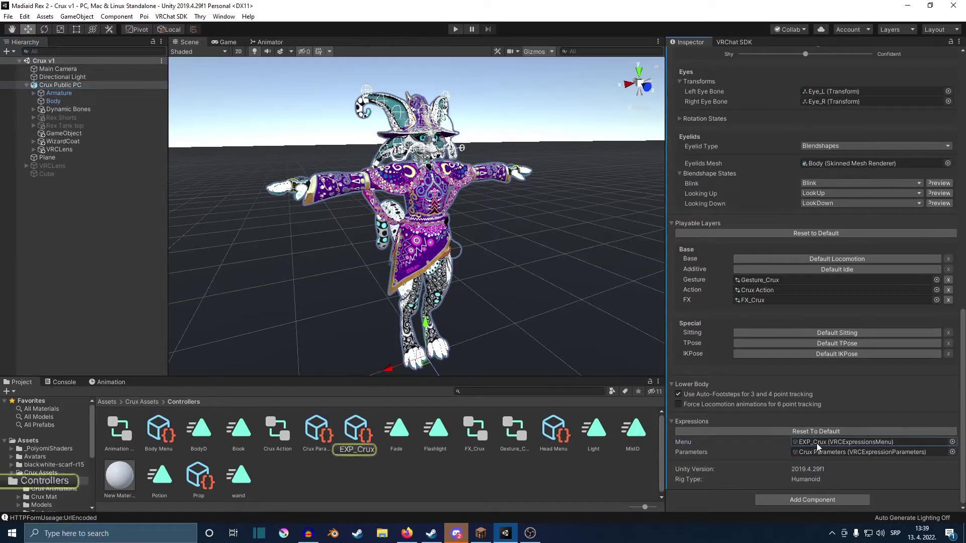
{"action": "left_click", "coordinate": [359, 439]}
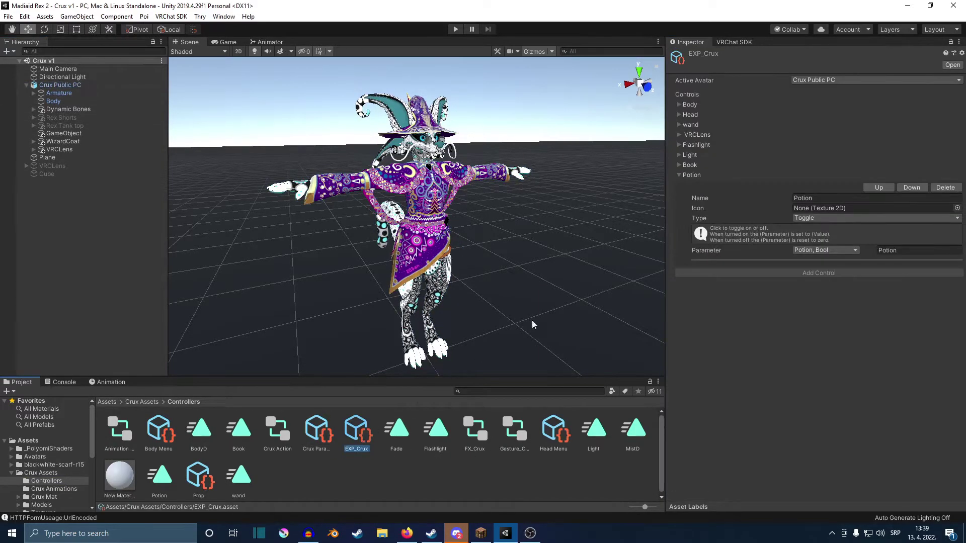
{"action": "left_click", "coordinate": [553, 430]}
Name the new Head Menu control 'Fade', make it a Toggle driven by the Fade Bool parameter.
{"action": "left_click", "coordinate": [844, 158]}
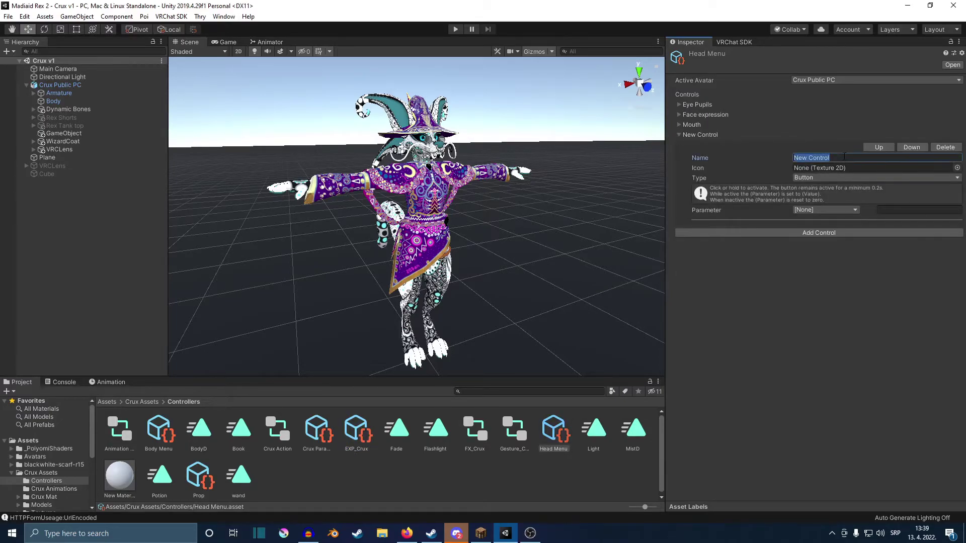
{"action": "type", "text": "Fade"}
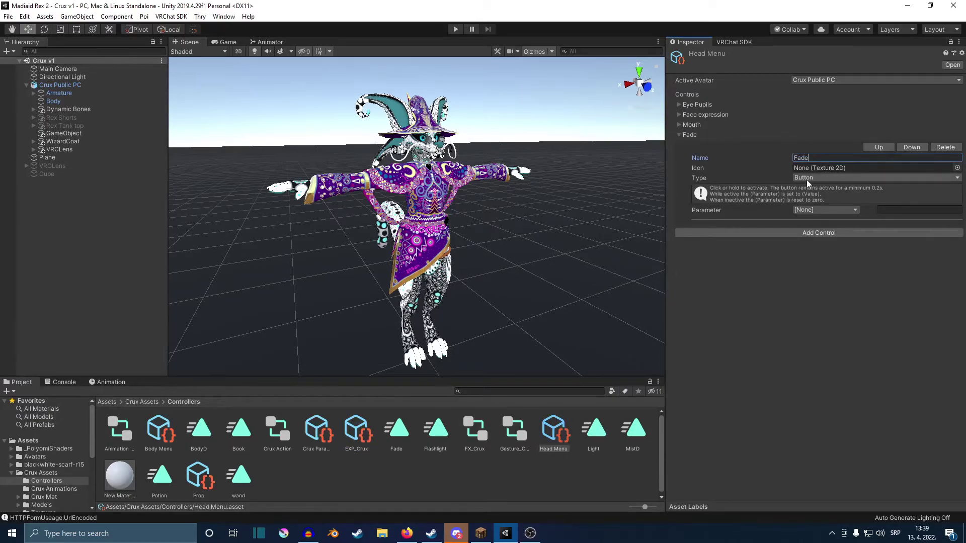
{"action": "left_click", "coordinate": [807, 180]}
{"action": "left_click", "coordinate": [818, 200]}
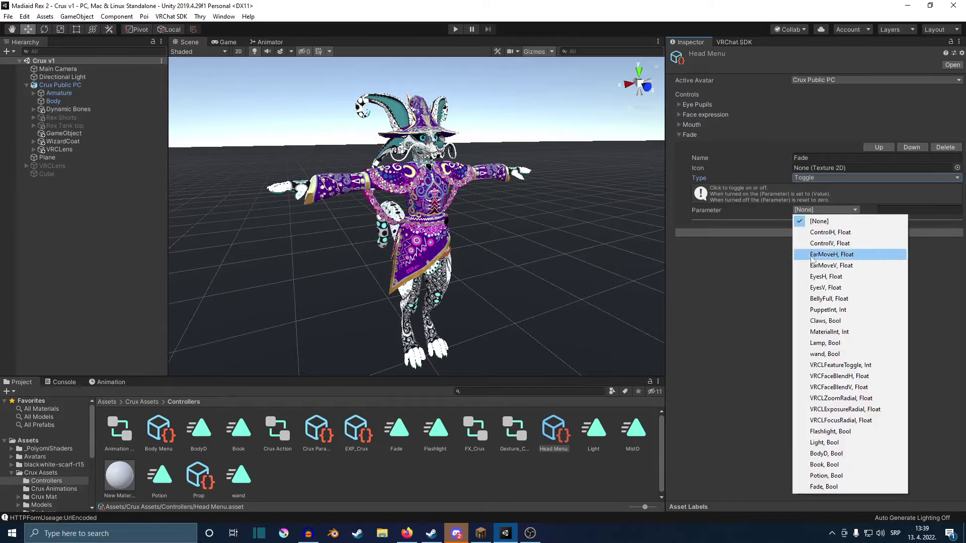
{"action": "left_click", "coordinate": [836, 492]}
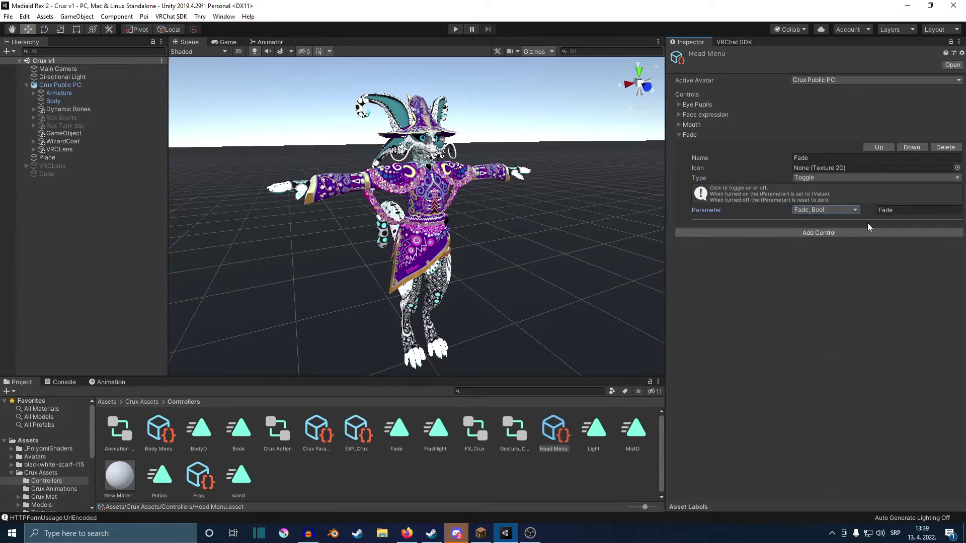
{"action": "left_click", "coordinate": [680, 134]}
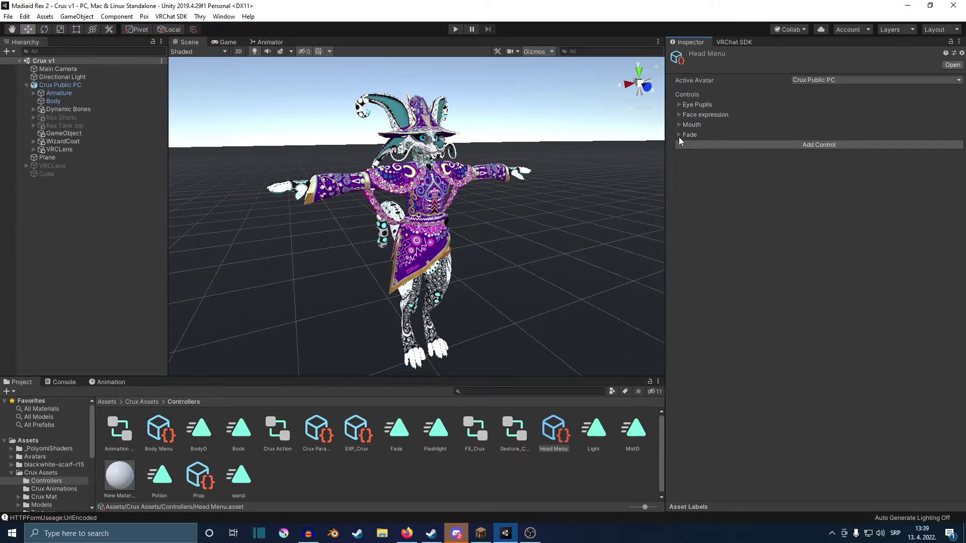
Select the avatar's Body mesh and bring its Dissolve settings into view in the Inspector.
{"action": "left_click", "coordinate": [75, 101]}
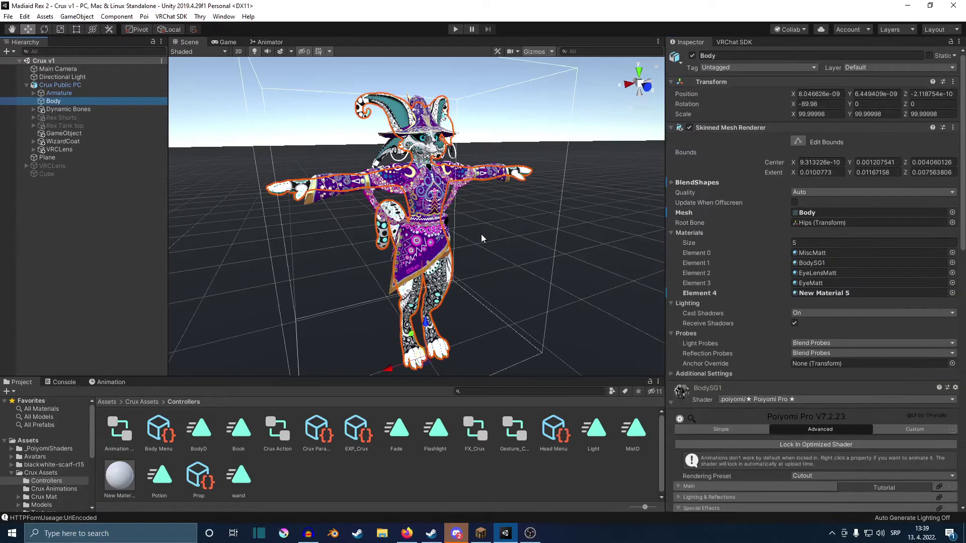
{"action": "mouse_move", "coordinate": [53, 101]}
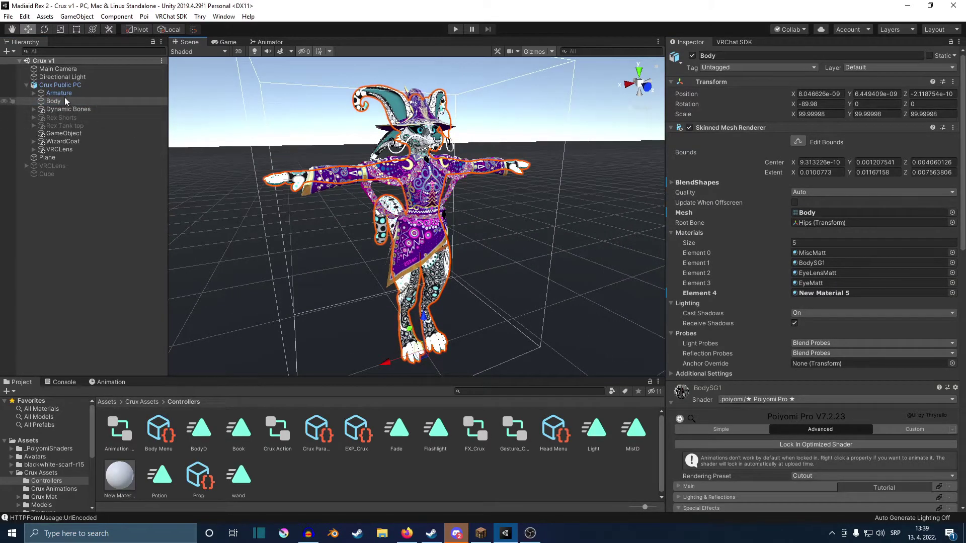
{"action": "scroll", "coordinate": [756, 371], "scroll_direction": "down", "scroll_amount": 2}
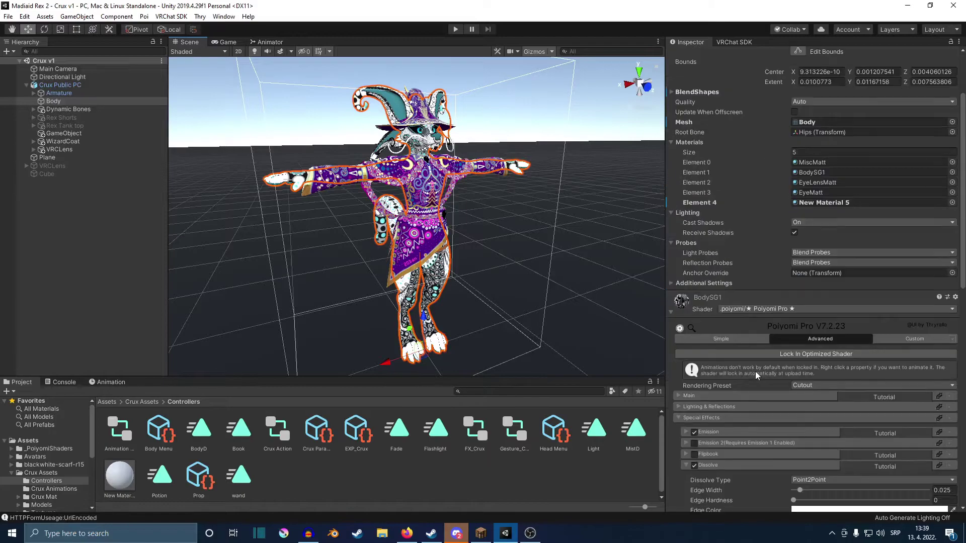
{"action": "scroll", "coordinate": [754, 367], "scroll_direction": "down", "scroll_amount": 7}
{"action": "scroll", "coordinate": [805, 252], "scroll_direction": "down", "scroll_amount": 3}
{"action": "scroll", "coordinate": [842, 148], "scroll_direction": "up", "scroll_amount": 3}
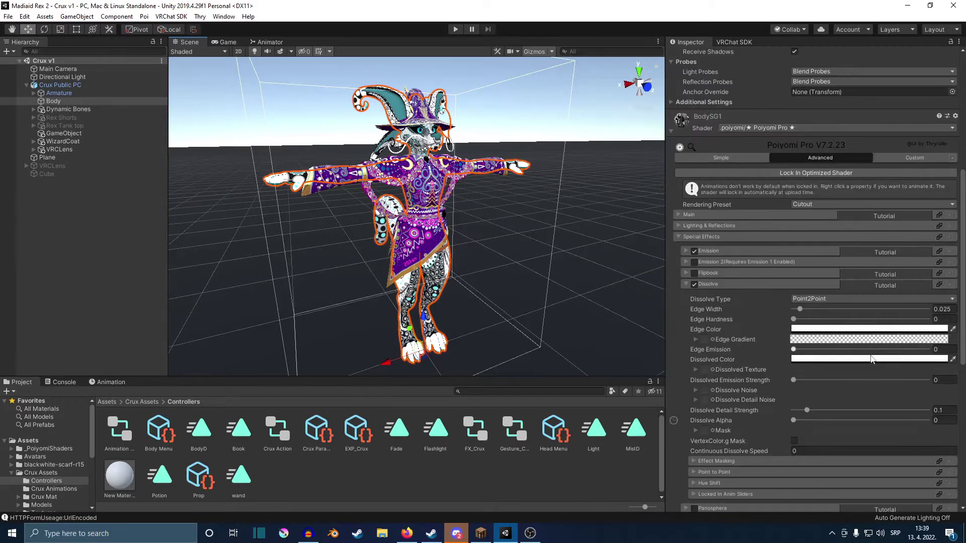
Load the Fade clip in the Animation window for editing.
{"action": "left_click", "coordinate": [108, 384]}
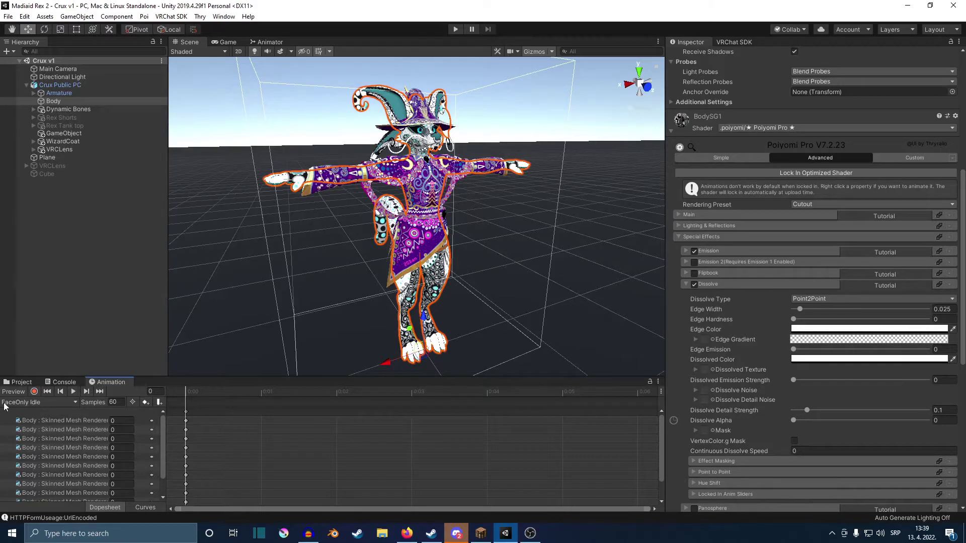
{"action": "left_click", "coordinate": [52, 407]}
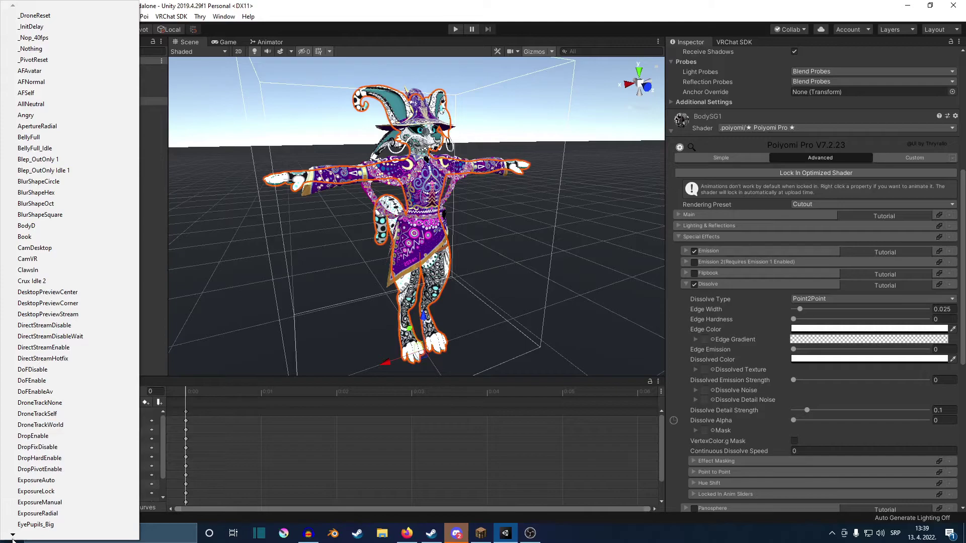
{"action": "left_click", "coordinate": [181, 390]}
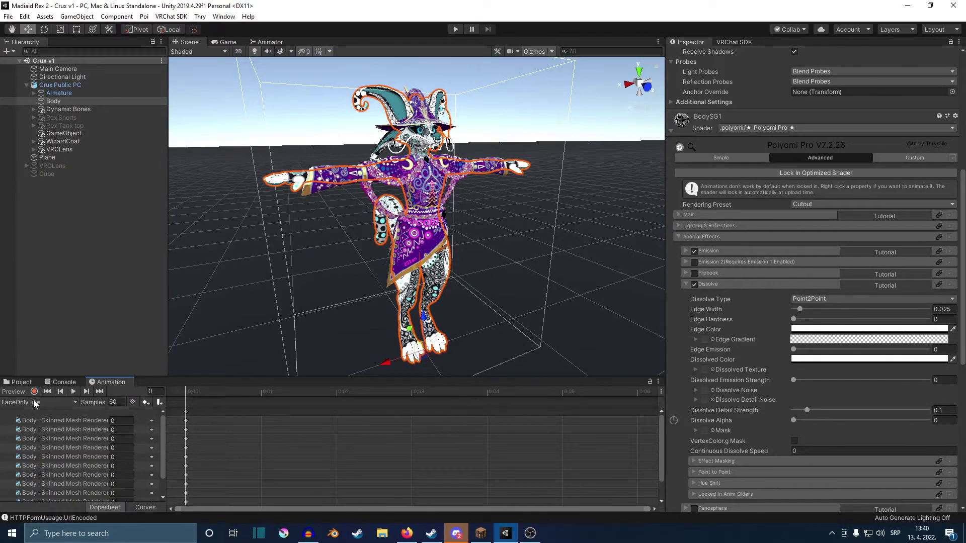
{"action": "left_click", "coordinate": [36, 402]}
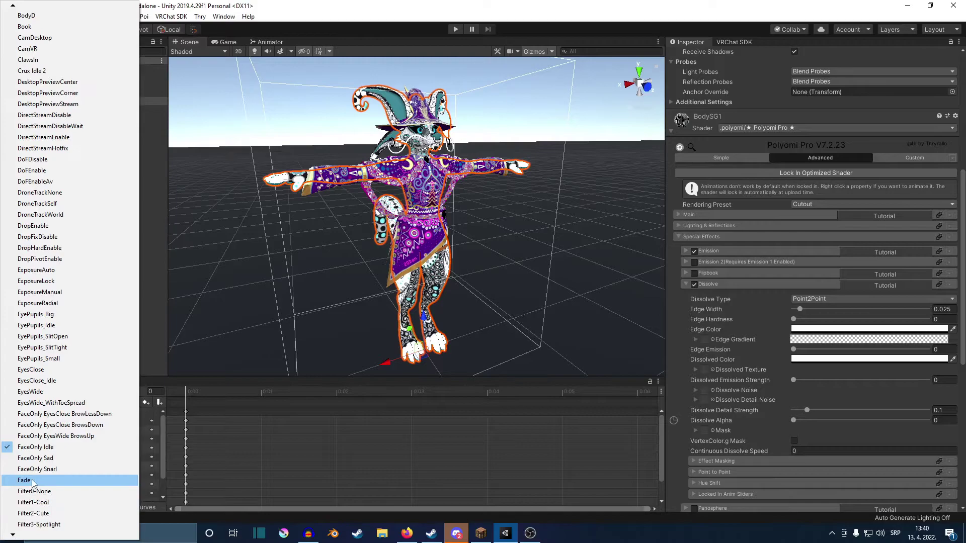
{"action": "left_click", "coordinate": [31, 479]}
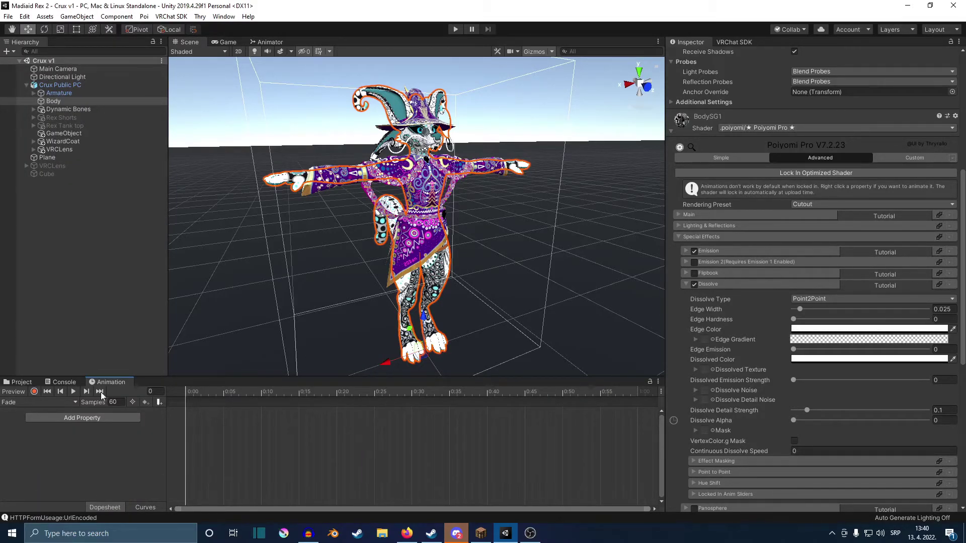
Record a Body Dissolve Alpha keyframe of 1 at frame 0 of the Fade clip.
{"action": "left_click", "coordinate": [34, 391]}
{"action": "mouse_move", "coordinate": [483, 265]}
{"action": "left_mouse_down", "text": "alt"}
{"action": "mouse_move", "coordinate": [485, 236]}
{"action": "mouse_move", "coordinate": [468, 226]}
{"action": "left_mouse_up", "text": "alt"}
{"action": "scroll", "coordinate": [801, 403], "scroll_direction": "down", "scroll_amount": 3}
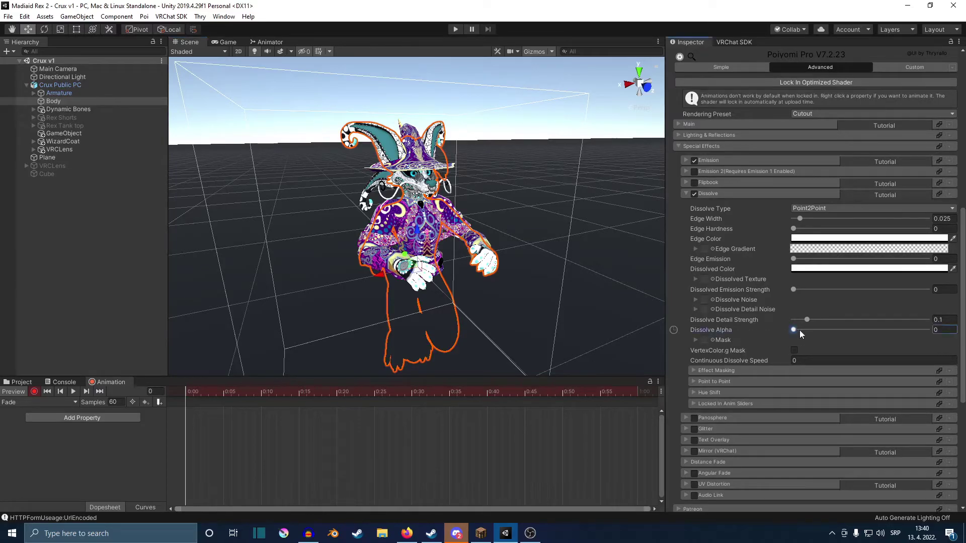
{"action": "left_click_drag", "start_coordinate": [799, 330], "coordinate": [878, 330]}
{"action": "type", "text": "1"}
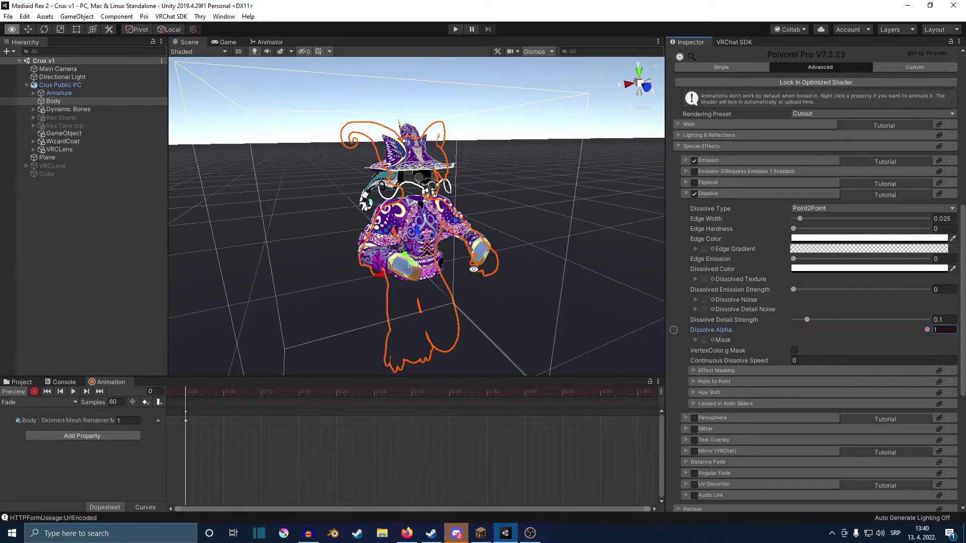
Turn off recording and Preview so the avatar shows fully visible again.
{"action": "left_click_drag", "start_coordinate": [473, 271], "coordinate": [521, 307], "text": "alt"}
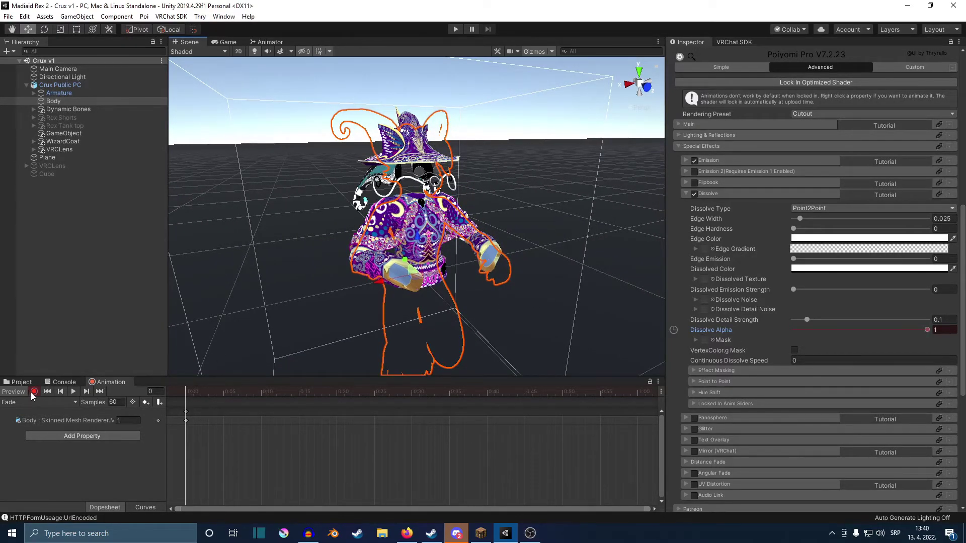
{"action": "left_click", "coordinate": [35, 393]}
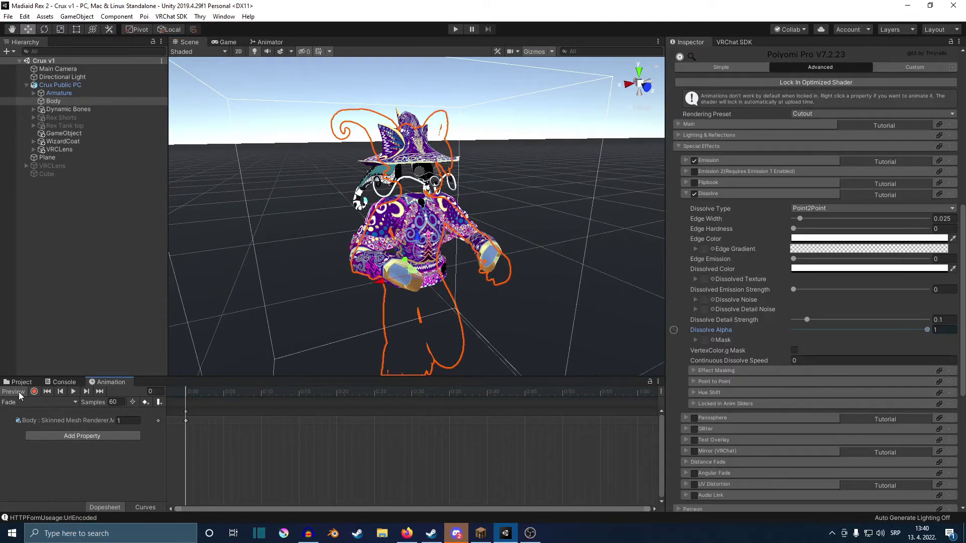
{"action": "left_click", "coordinate": [15, 392]}
{"action": "left_click_drag", "start_coordinate": [526, 198], "coordinate": [520, 236], "text": "alt"}
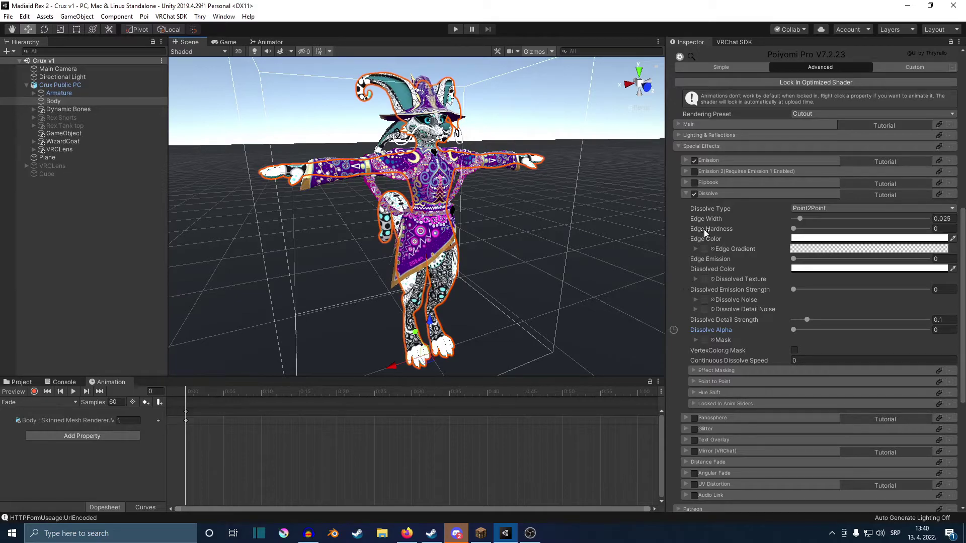
Unlock the MiscMatt material's shader so its Dissolve Alpha can be animated.
{"action": "scroll", "coordinate": [696, 182], "scroll_direction": "down", "scroll_amount": 5}
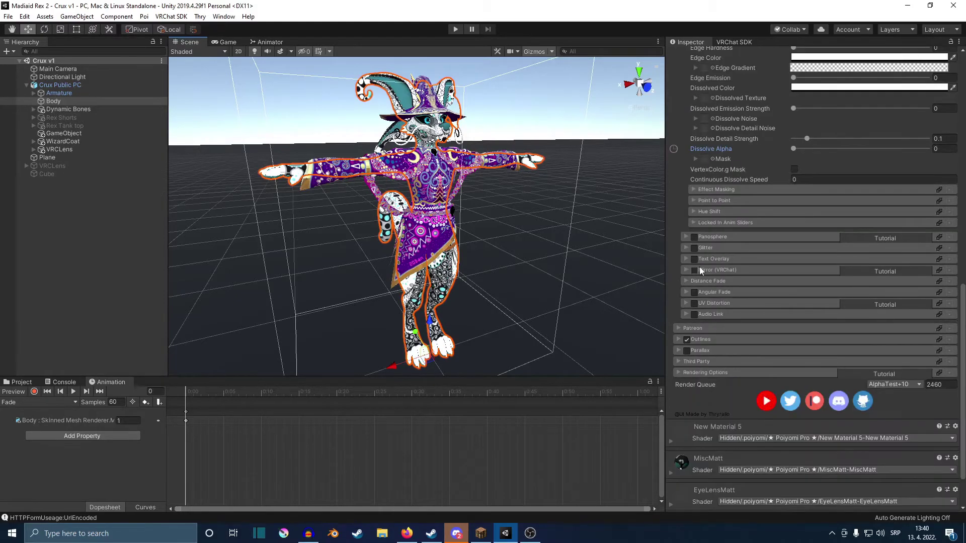
{"action": "scroll", "coordinate": [699, 267], "scroll_direction": "down", "scroll_amount": 2}
{"action": "left_click", "coordinate": [677, 412]}
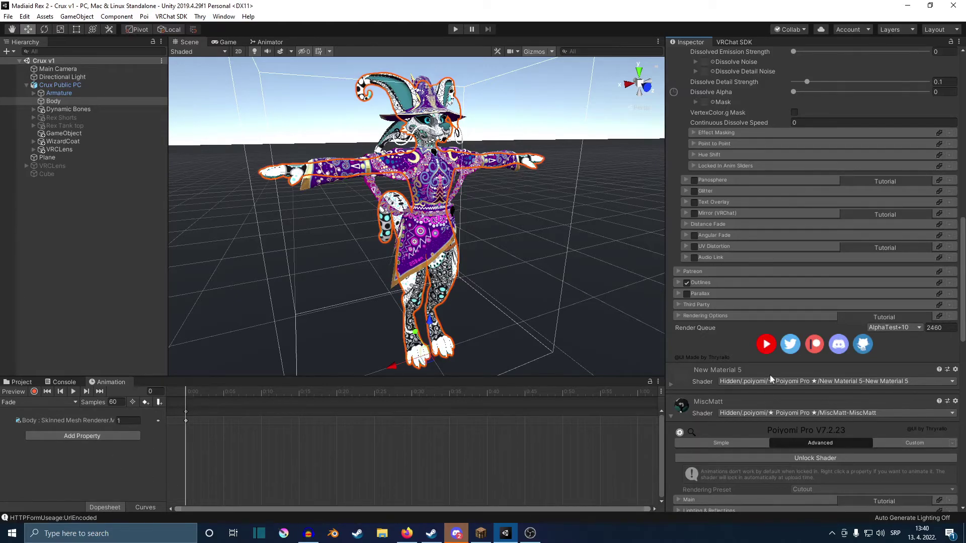
{"action": "scroll", "coordinate": [769, 375], "scroll_direction": "down", "scroll_amount": 5}
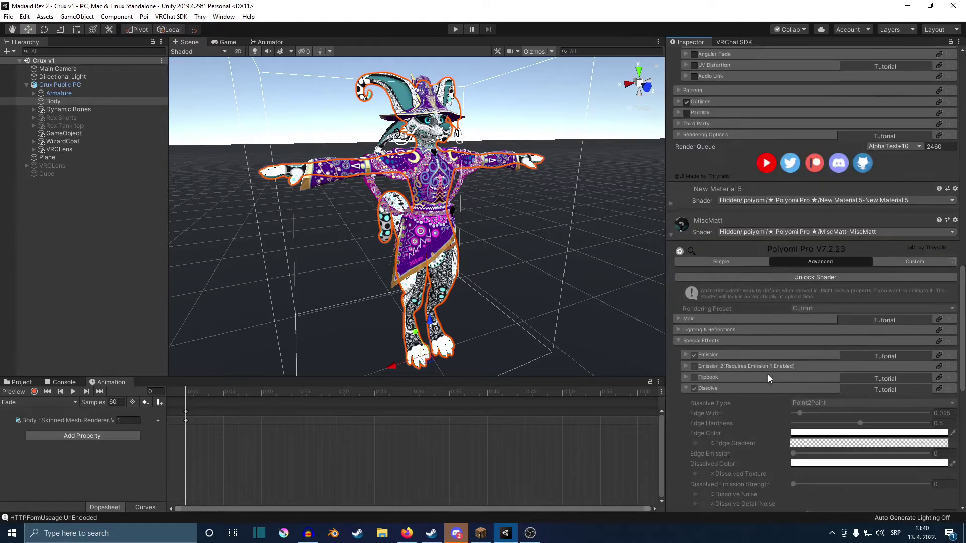
{"action": "left_click", "coordinate": [809, 277]}
Re-record Dissolve Alpha at 1 on the Fade clip, then disable recording and Preview.
{"action": "scroll", "coordinate": [766, 309], "scroll_direction": "down", "scroll_amount": 5}
{"action": "scroll", "coordinate": [766, 309], "scroll_direction": "down", "scroll_amount": 2}
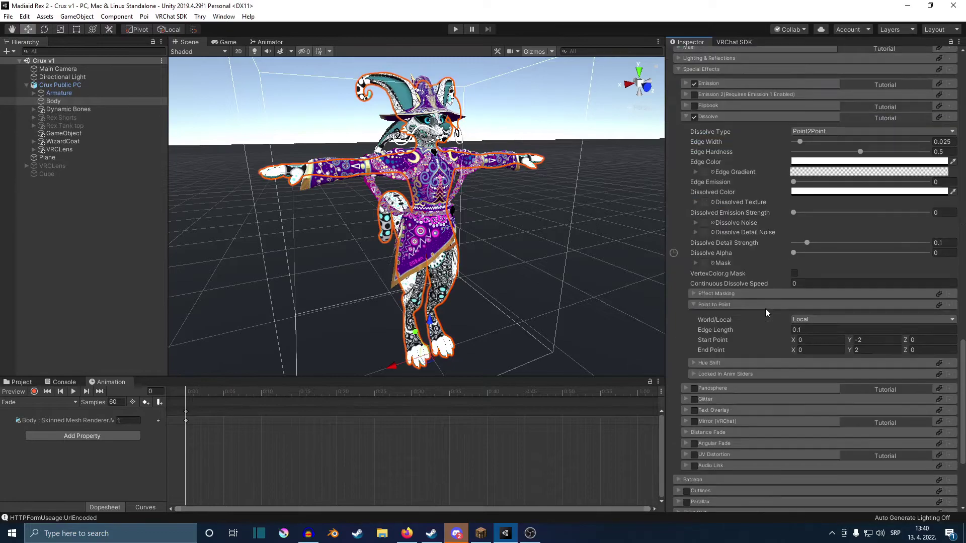
{"action": "scroll", "coordinate": [766, 309], "scroll_direction": "up", "scroll_amount": 2}
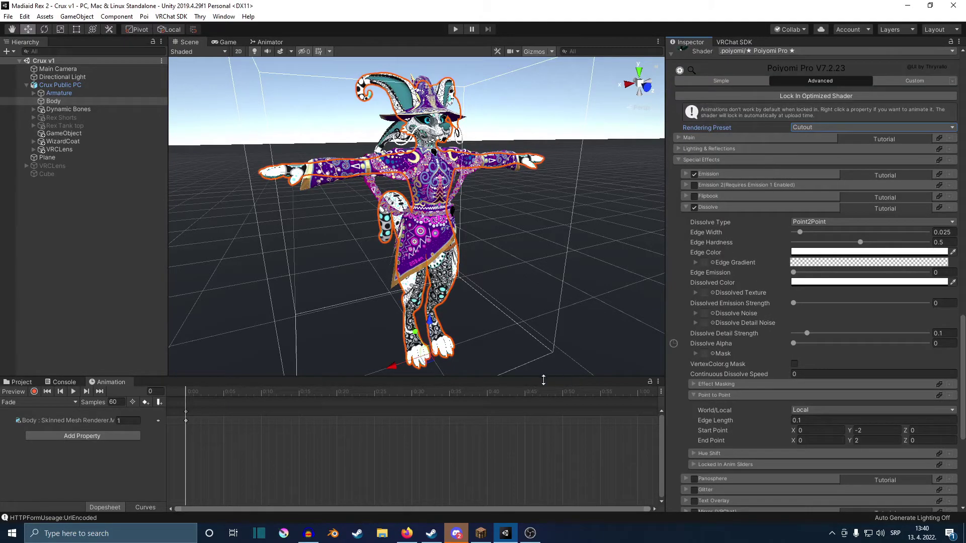
{"action": "scroll", "coordinate": [766, 321], "scroll_direction": "down", "scroll_amount": 3}
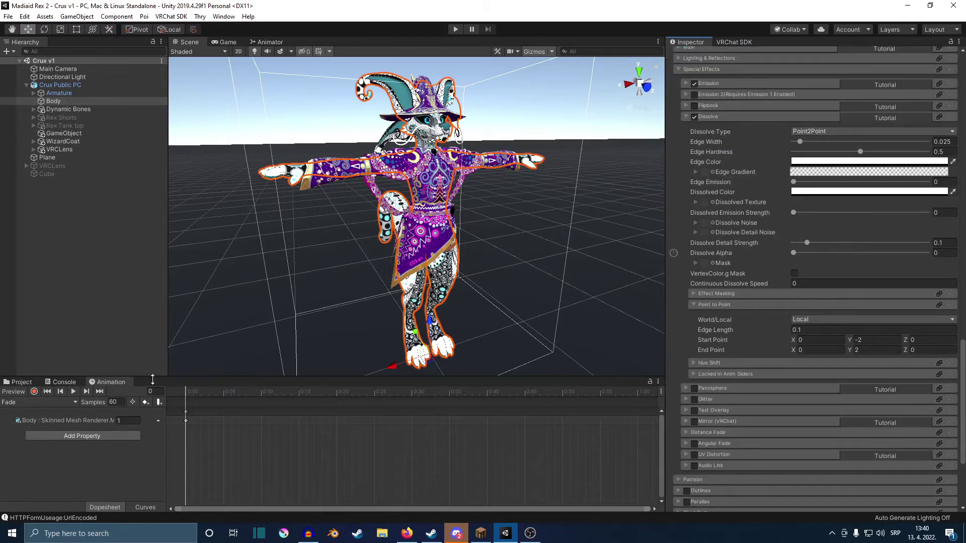
{"action": "left_click", "coordinate": [35, 392]}
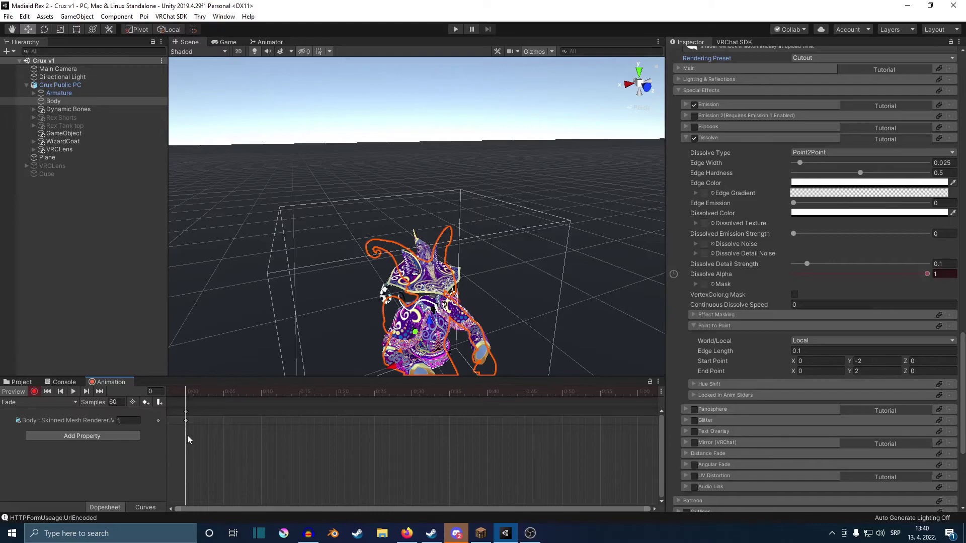
{"action": "left_click", "coordinate": [35, 392]}
{"action": "left_click", "coordinate": [17, 392]}
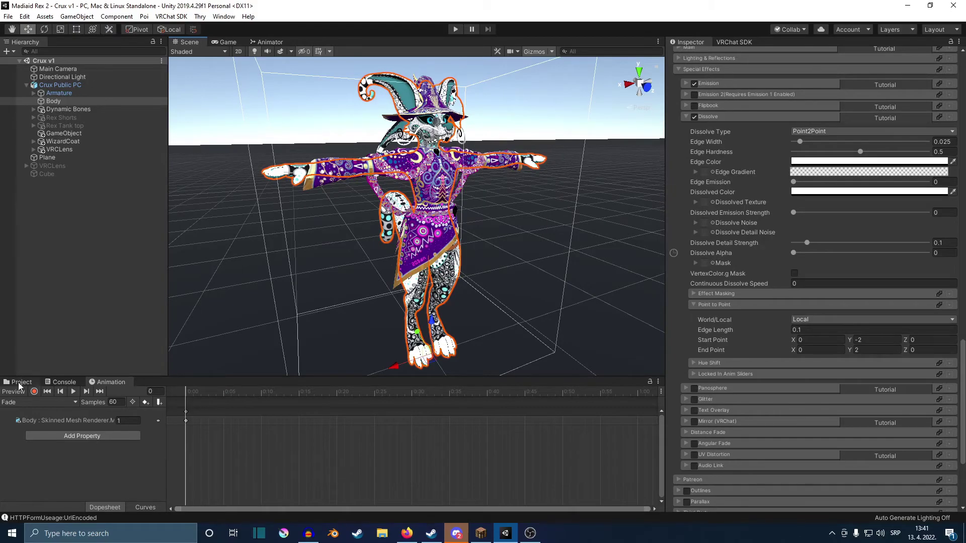
Deselect the avatar and show the Witch Boi build details and warnings in the VRChat SDK Builder.
{"action": "left_click", "coordinate": [20, 382]}
{"action": "mouse_move", "coordinate": [439, 273]}
{"action": "right_mouse_down", "text": "alt"}
{"action": "mouse_move", "coordinate": [422, 277]}
{"action": "mouse_move", "coordinate": [436, 274]}
{"action": "right_mouse_up", "text": "alt"}
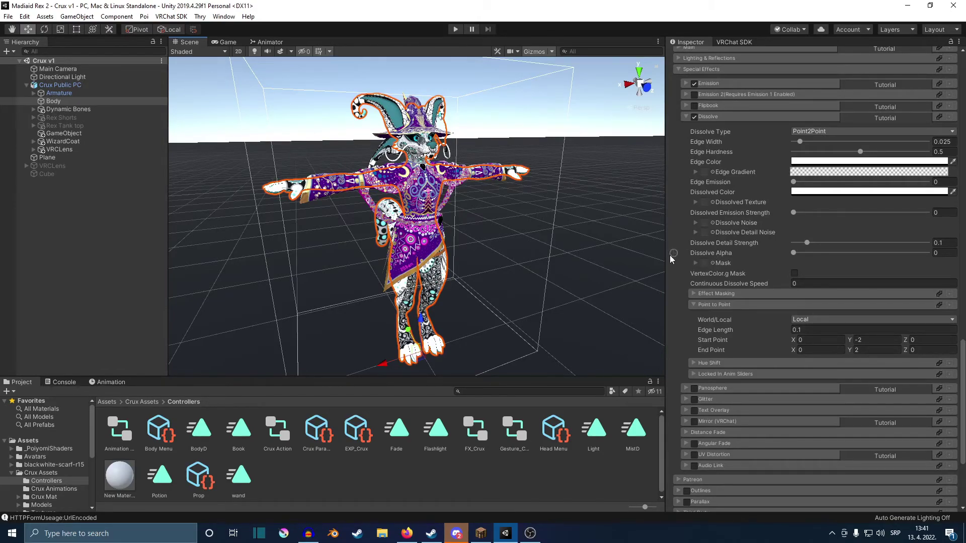
{"action": "left_click", "coordinate": [552, 92]}
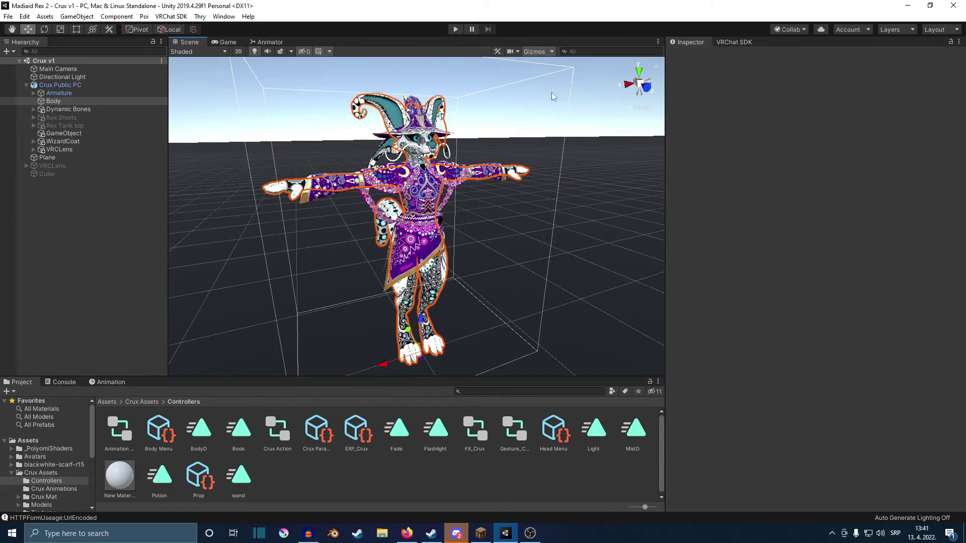
{"action": "mouse_move", "coordinate": [540, 154]}
{"action": "left_mouse_down", "text": "alt"}
{"action": "mouse_move", "coordinate": [533, 189]}
{"action": "mouse_move", "coordinate": [548, 190]}
{"action": "left_mouse_up", "text": "alt"}
{"action": "left_click", "coordinate": [732, 46]}
{"action": "left_click", "coordinate": [778, 105]}
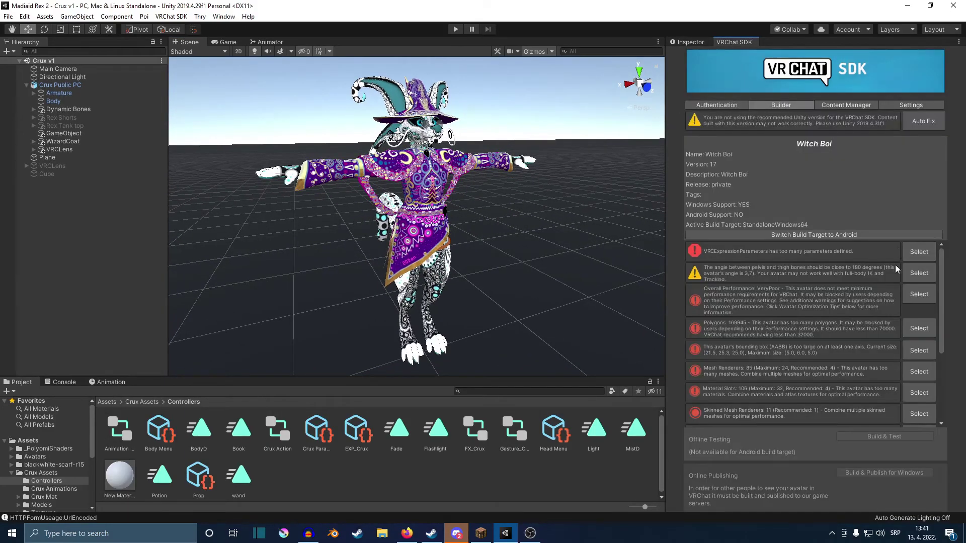